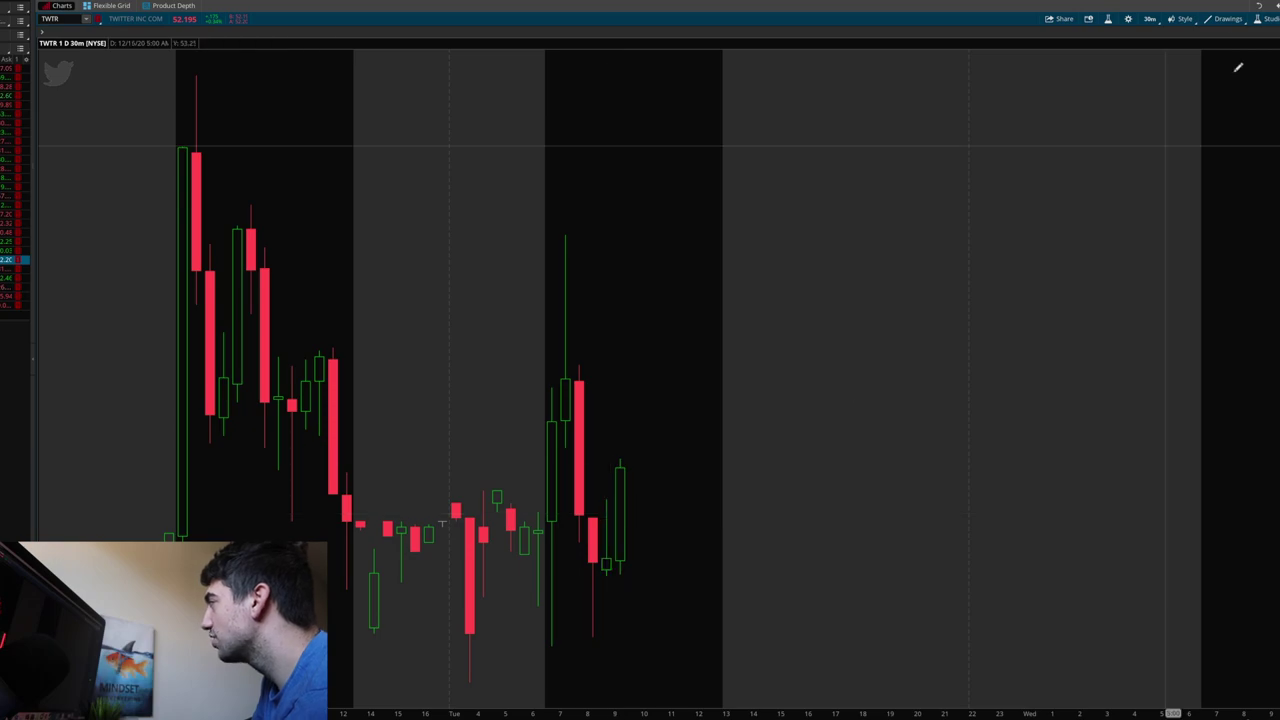
# - Switch the TWTR chart to the 1 D : 1h timeframe
pyautogui.click(1149, 19)
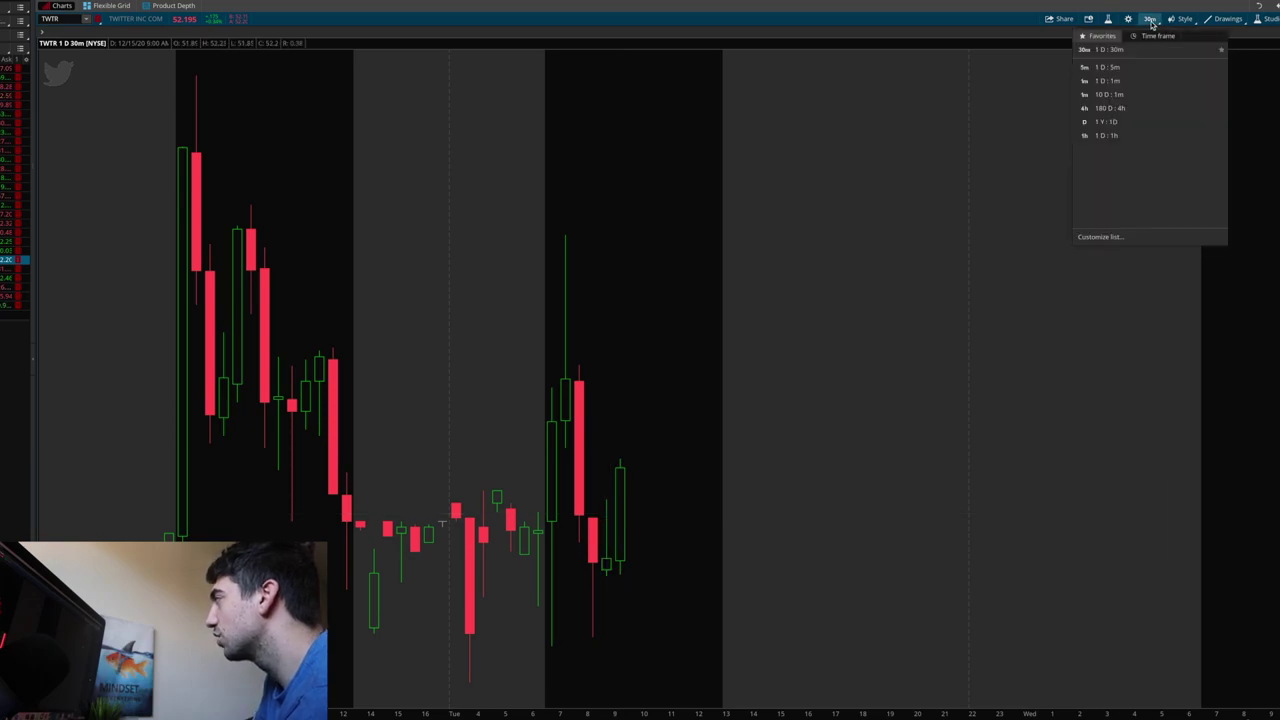
pyautogui.click(1114, 136)
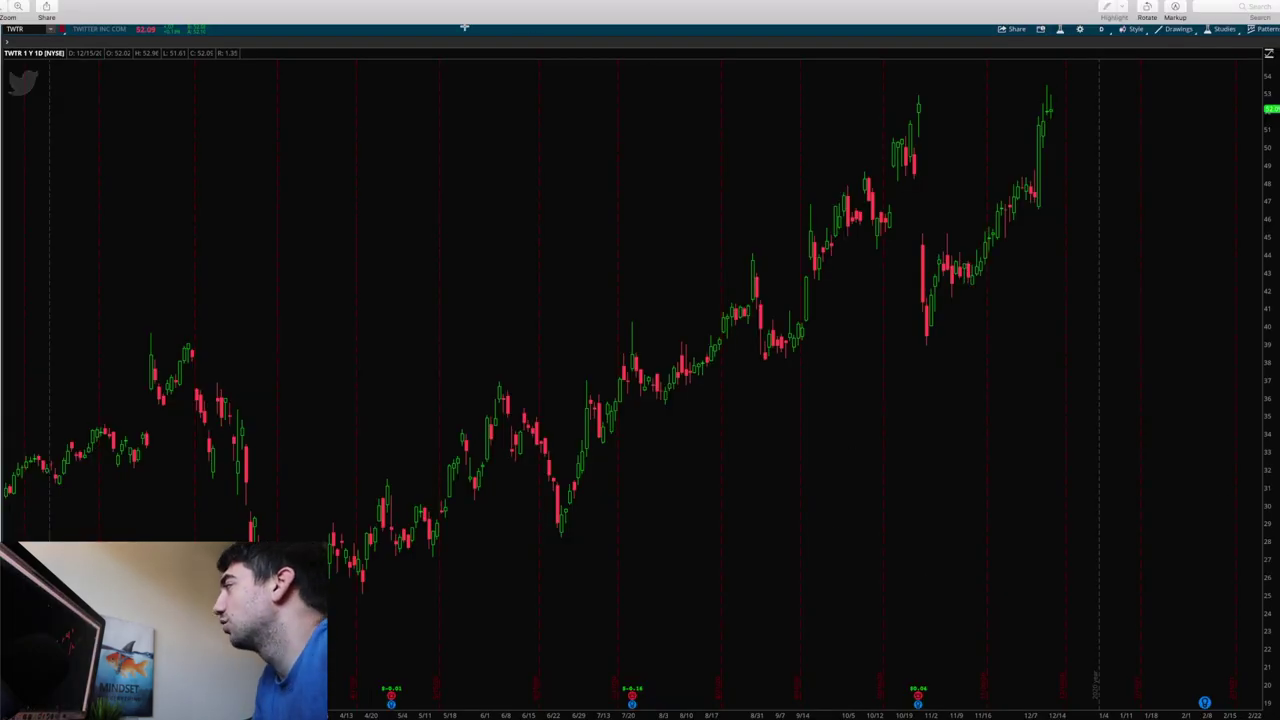
# - Enable markup on the TWTR daily chart image and draw a rising trendline under the recent lows, from about 39 to 47
pyautogui.click(1175, 7)
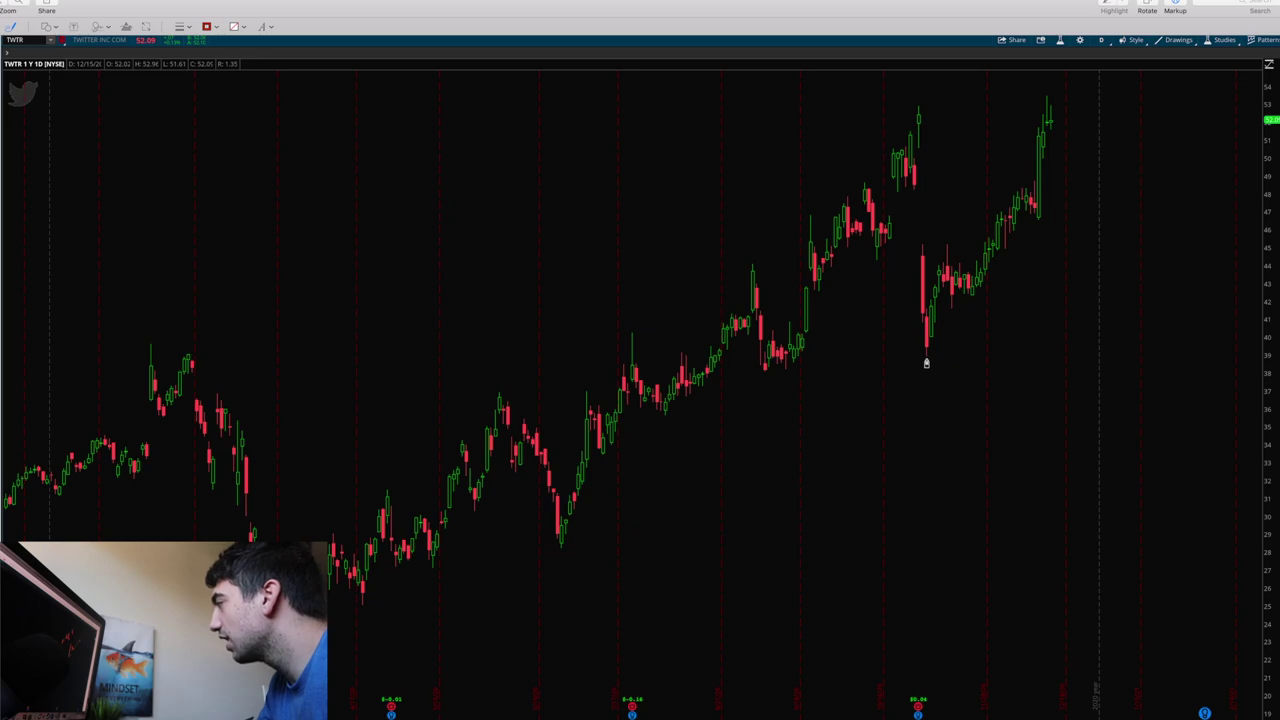
pyautogui.moveTo(924, 356)
pyautogui.mouseDown()
pyautogui.moveTo(966, 289)
pyautogui.moveTo(1045, 213)
pyautogui.mouseUp()
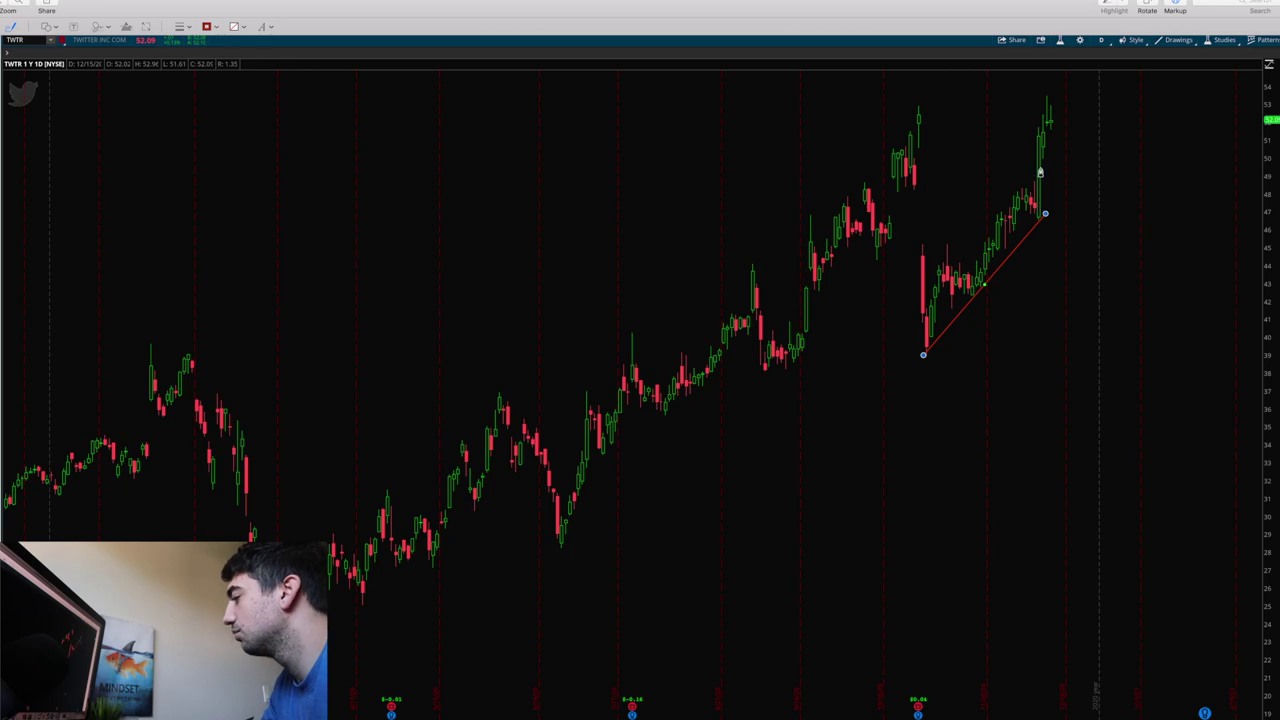
# - Bring up the candlestick patterns cheat sheet, shrink its window, and move the Bullish Harami circle onto Bullish Engulfing
pyautogui.click(1110, 712)
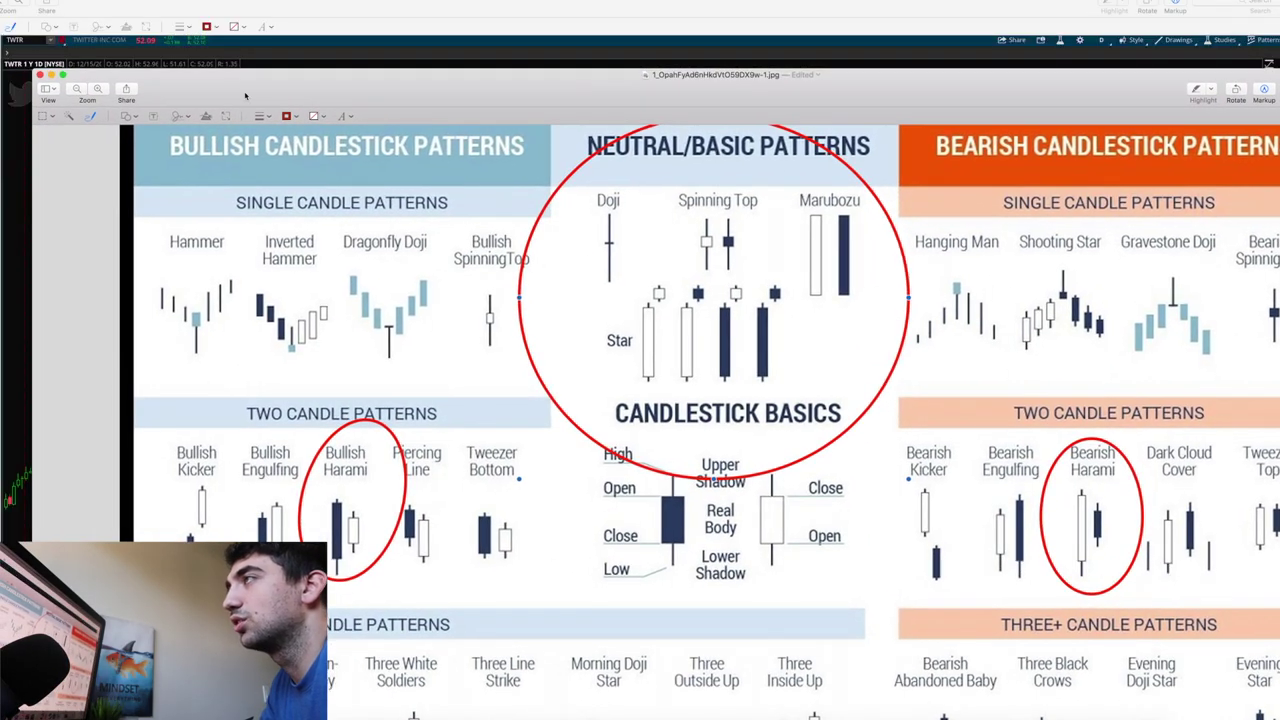
pyautogui.click(62, 75)
pyautogui.moveTo(568, 300); pyautogui.dragTo(123, 118)
pyautogui.moveTo(235, 358); pyautogui.dragTo(169, 358)
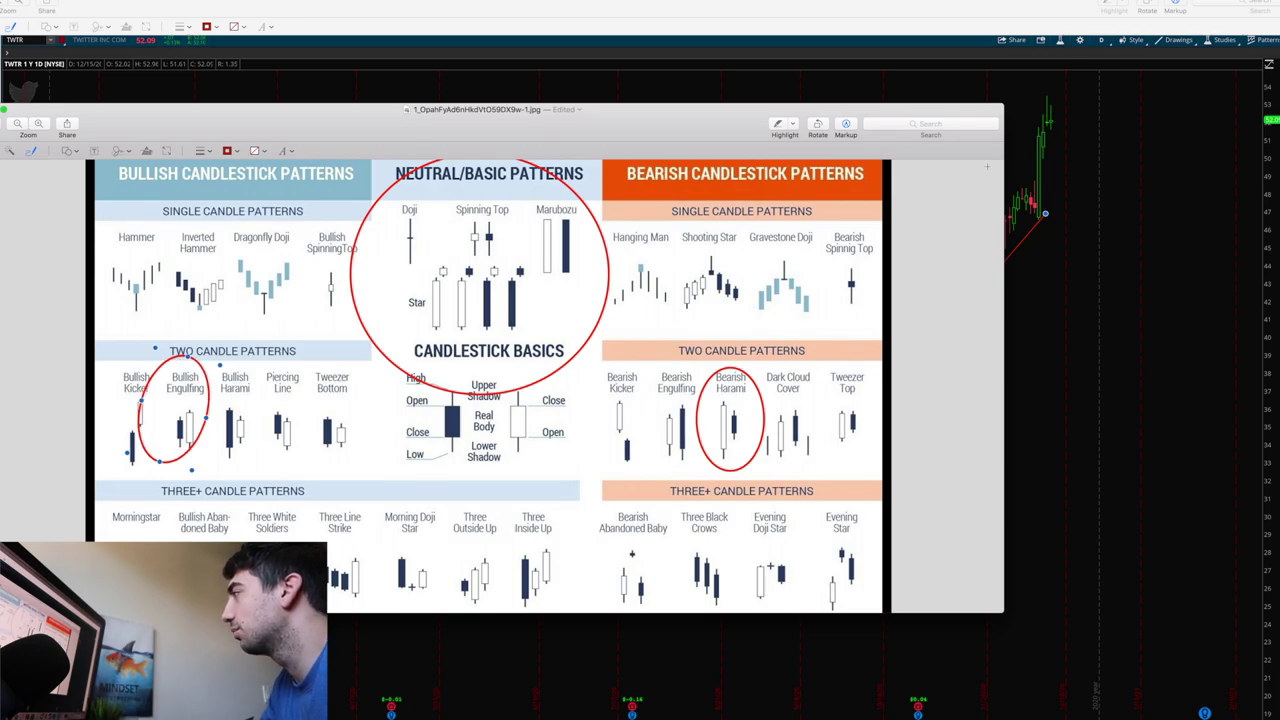
# - Move the cheat sheet down clear of the recent TWTR candles and put its window away
pyautogui.moveTo(858, 102); pyautogui.dragTo(971, 297)
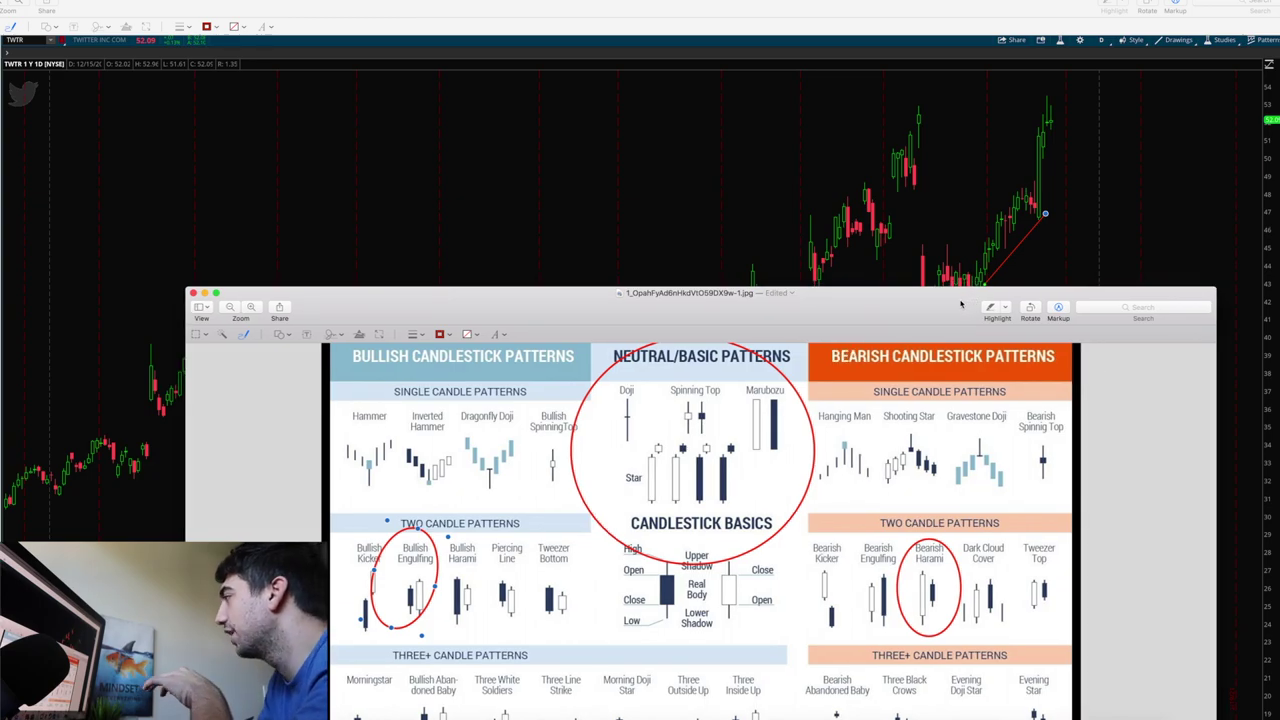
pyautogui.moveTo(960, 308); pyautogui.dragTo(925, 403)
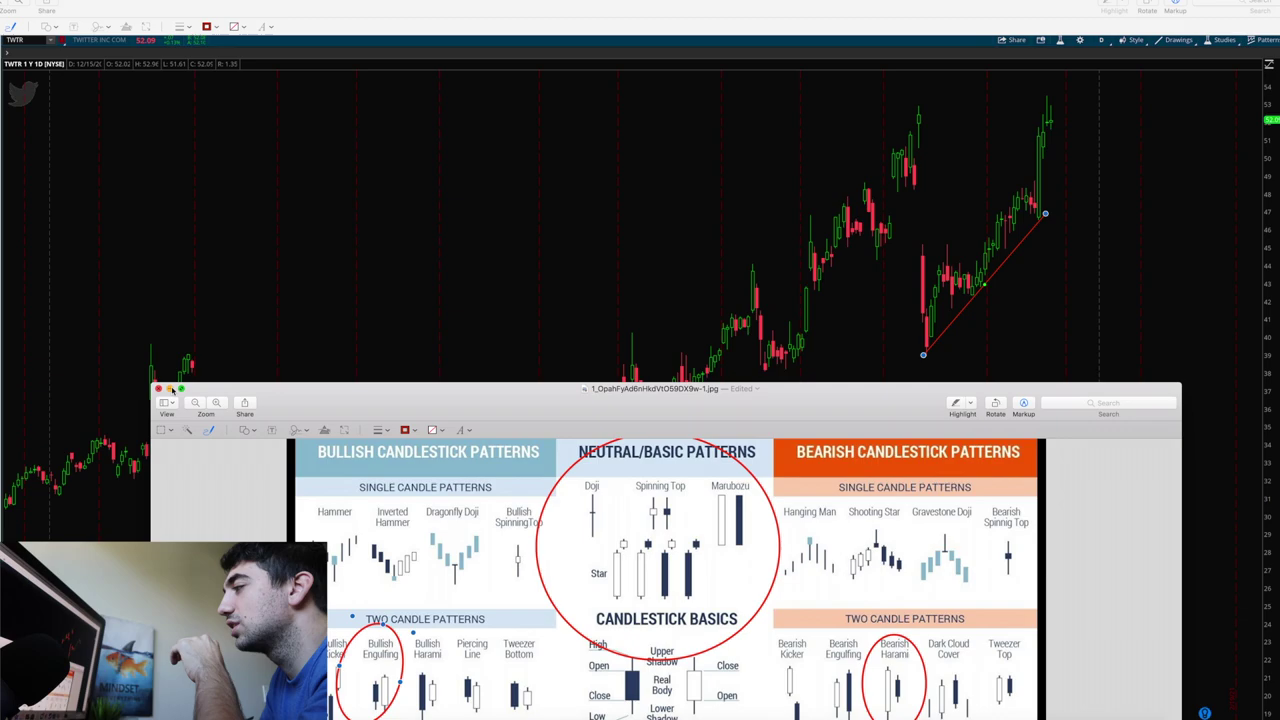
pyautogui.moveTo(415, 429); pyautogui.dragTo(463, 719)
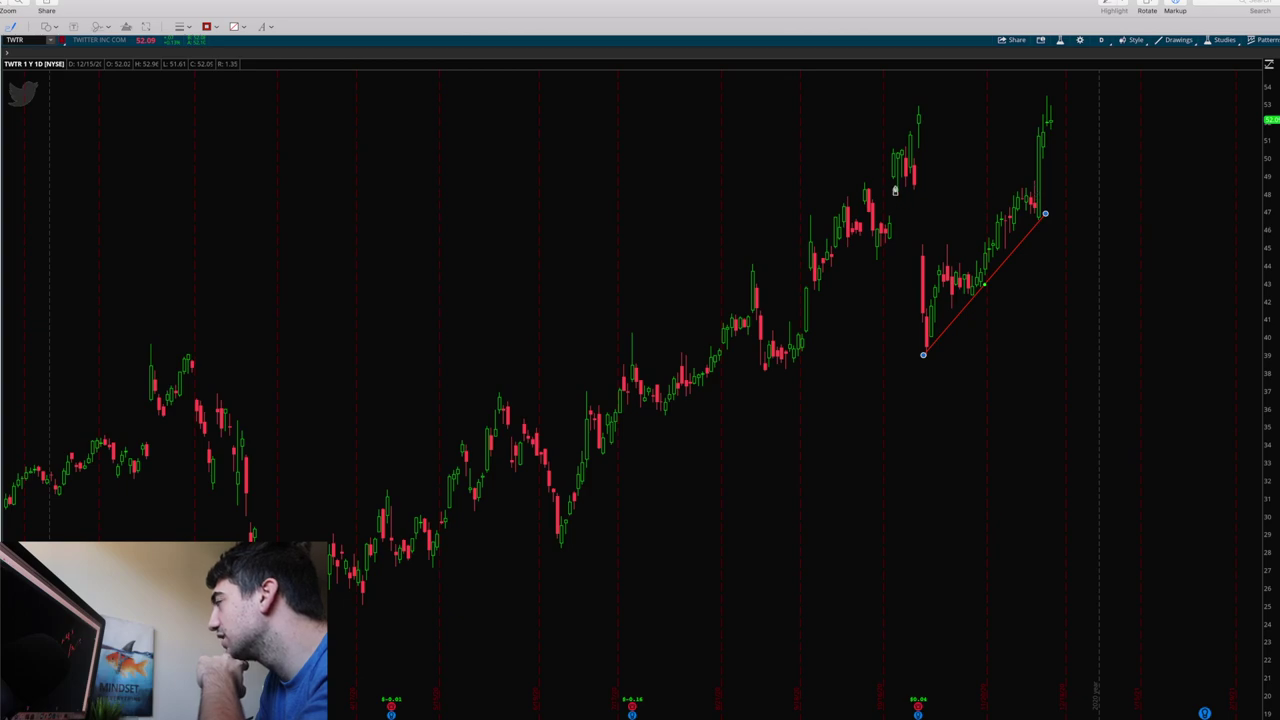
# - Draw a horizontal resistance line at about 48.5 across the recent TWTR highs and the later breakout candle
pyautogui.moveTo(1031, 191); pyautogui.dragTo(807, 187)
pyautogui.moveTo(939, 187); pyautogui.dragTo(977, 184)
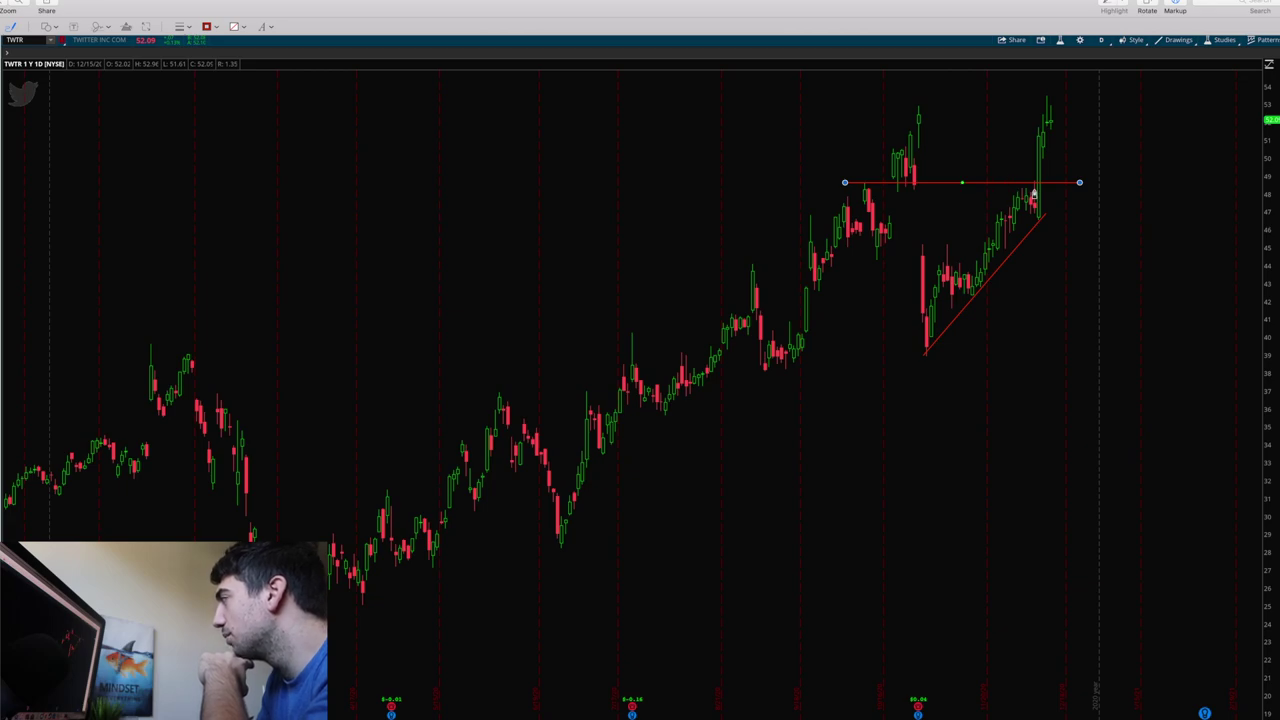
pyautogui.moveTo(1028, 186); pyautogui.dragTo(1031, 189)
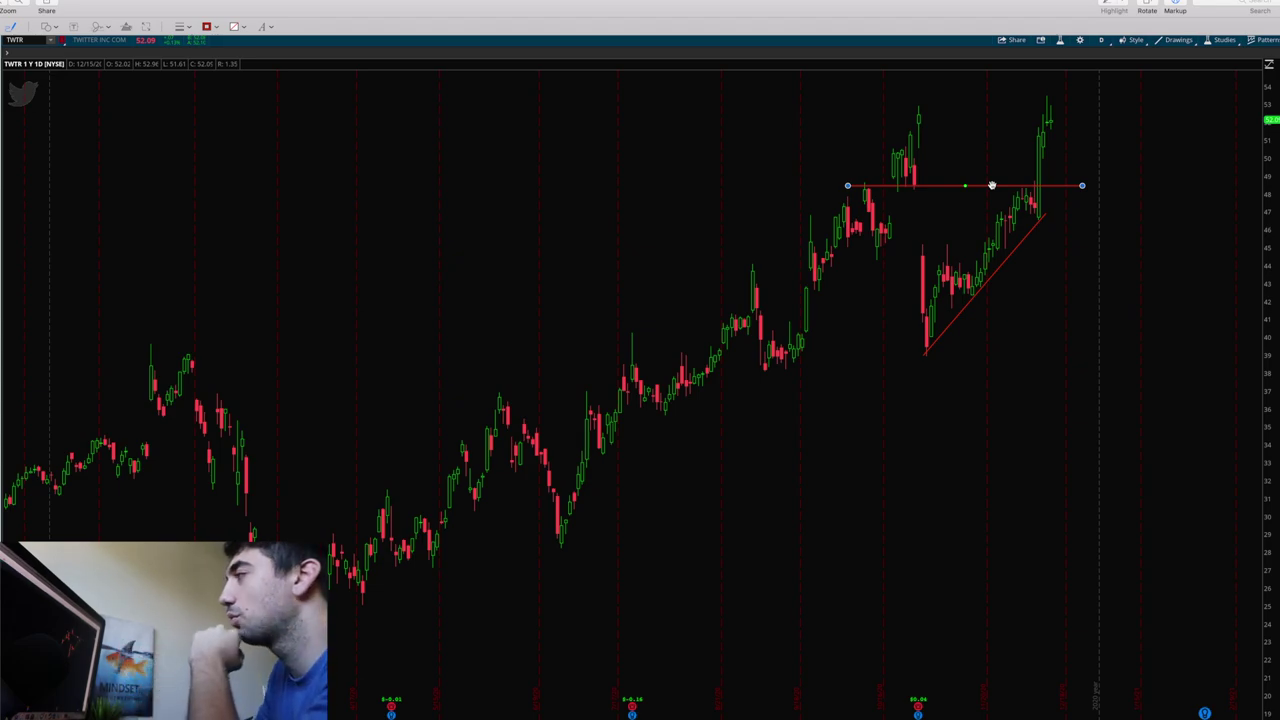
# - Handwrite "AON" in the empty space above the TWTR candles and draw a wide ellipse around the resistance line
pyautogui.moveTo(360, 239)
pyautogui.mouseDown()
pyautogui.moveTo(409, 217)
pyautogui.moveTo(424, 177)
pyautogui.mouseUp()
pyautogui.moveTo(478, 135)
pyautogui.mouseDown()
pyautogui.moveTo(606, 194)
pyautogui.moveTo(611, 140)
pyautogui.mouseUp()
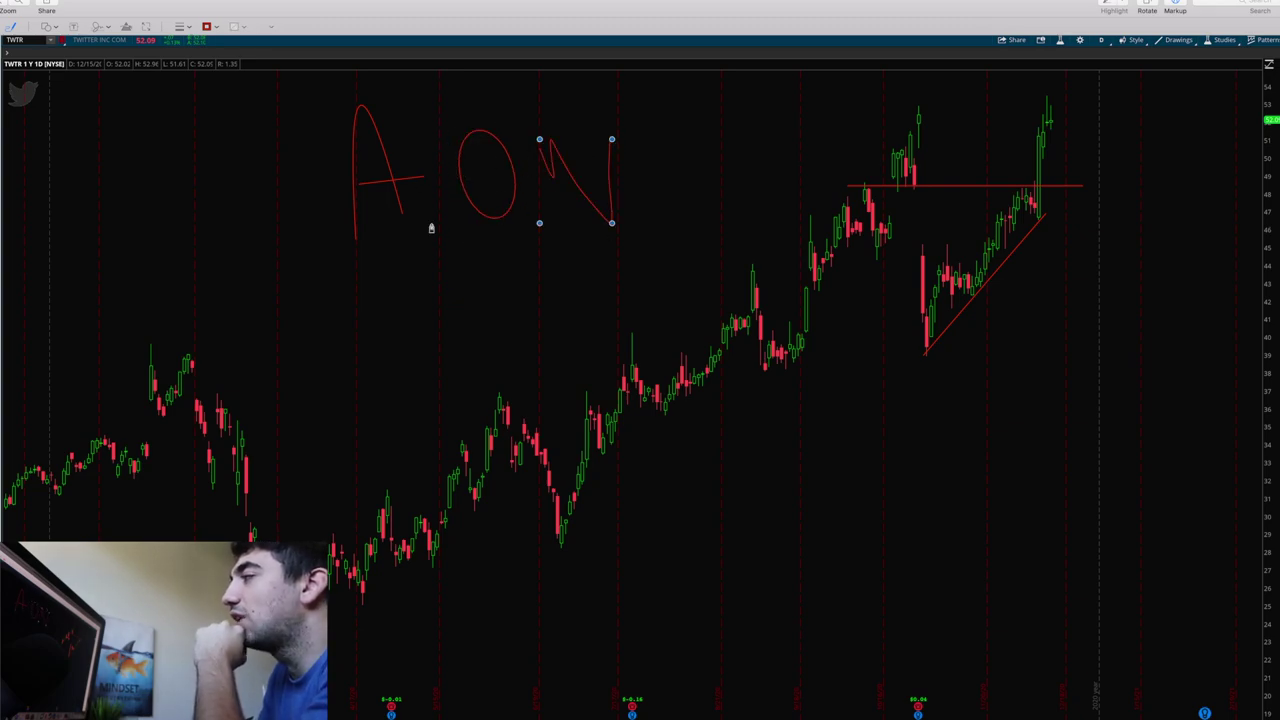
pyautogui.moveTo(1117, 160)
pyautogui.mouseDown()
pyautogui.moveTo(972, 124)
pyautogui.moveTo(1090, 187)
pyautogui.mouseUp()
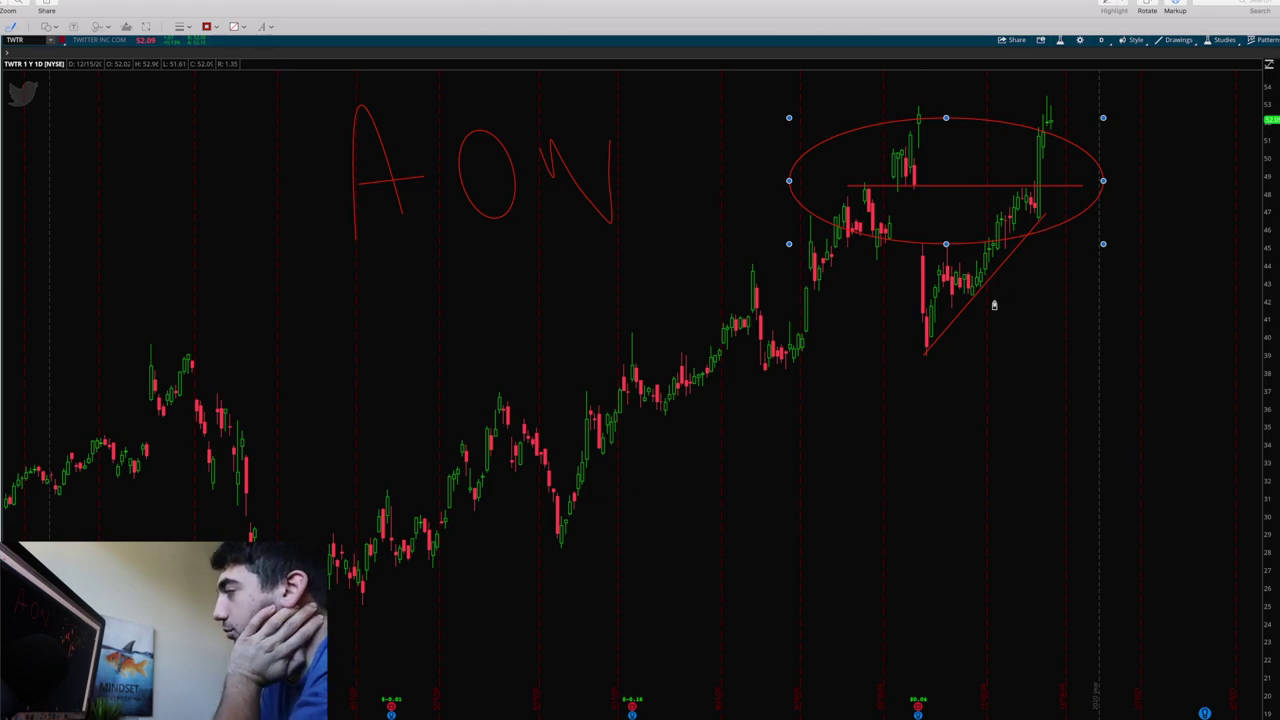
# - Add a vertical stroke below the TWTR trendline and small handwritten marks at both ends of the resistance line inside the ellipse
pyautogui.moveTo(1012, 300); pyautogui.dragTo(1014, 373)
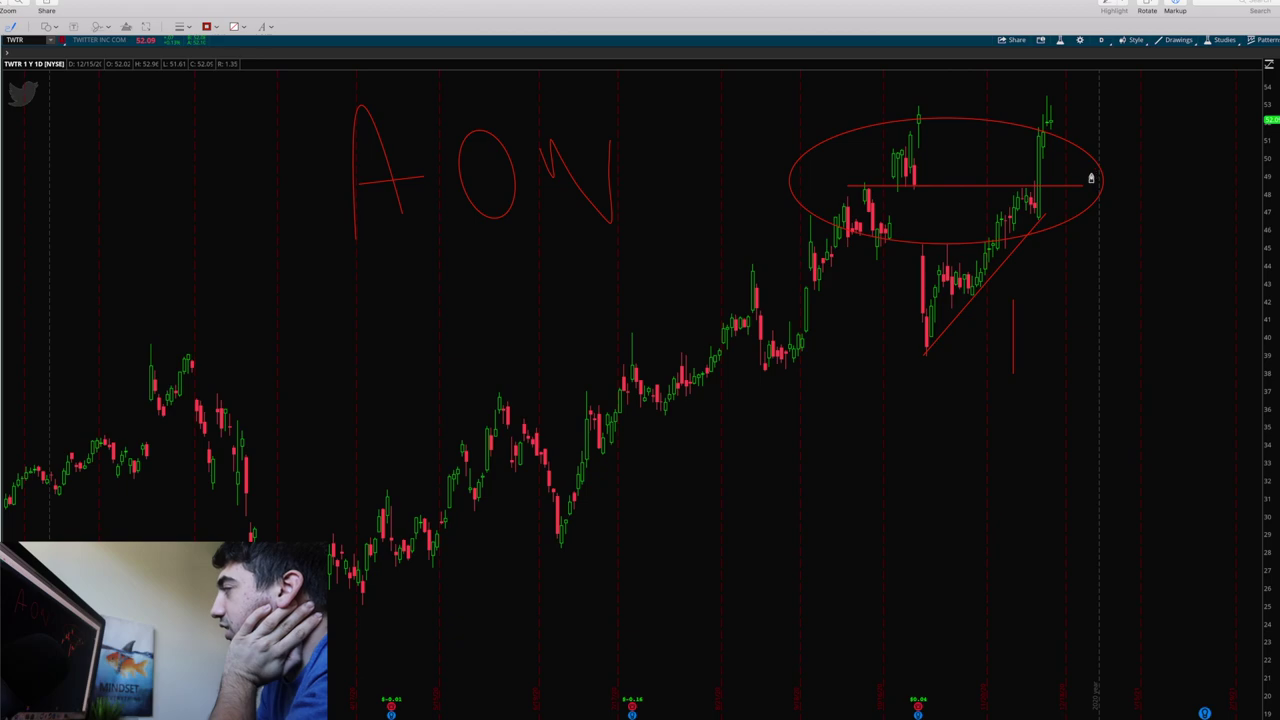
pyautogui.moveTo(1068, 166); pyautogui.dragTo(1105, 203)
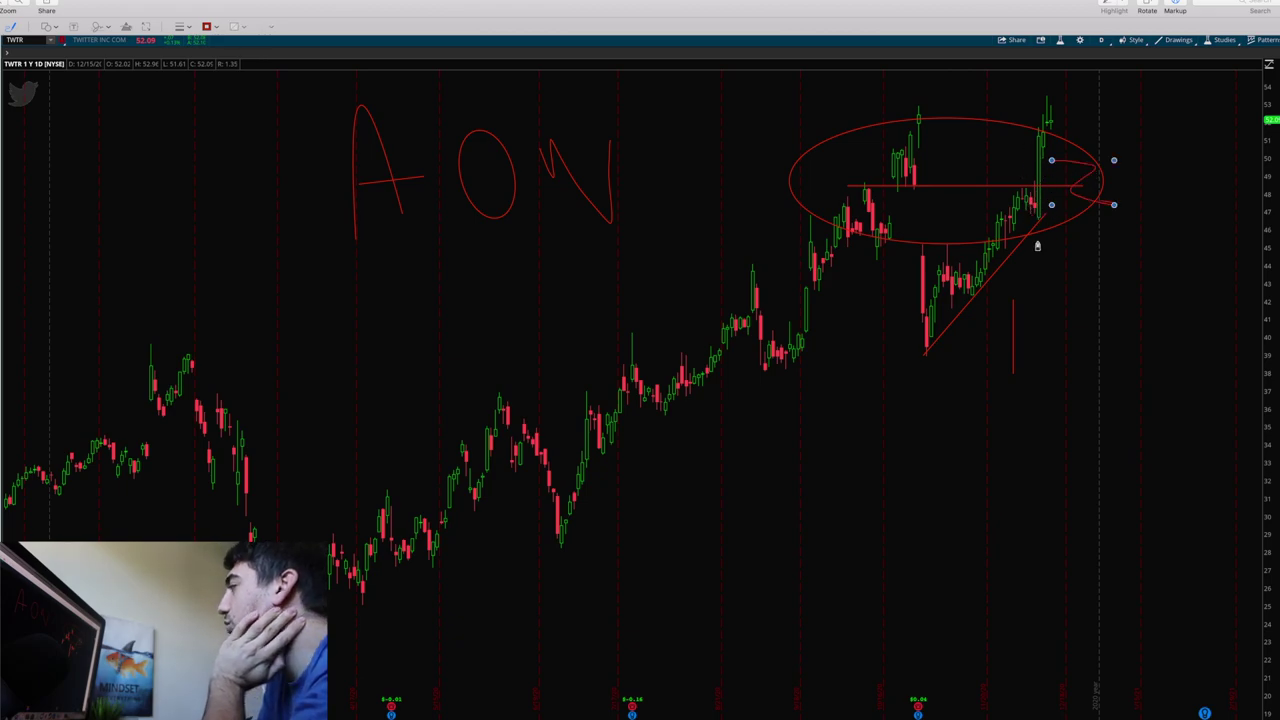
pyautogui.moveTo(822, 158); pyautogui.dragTo(830, 184)
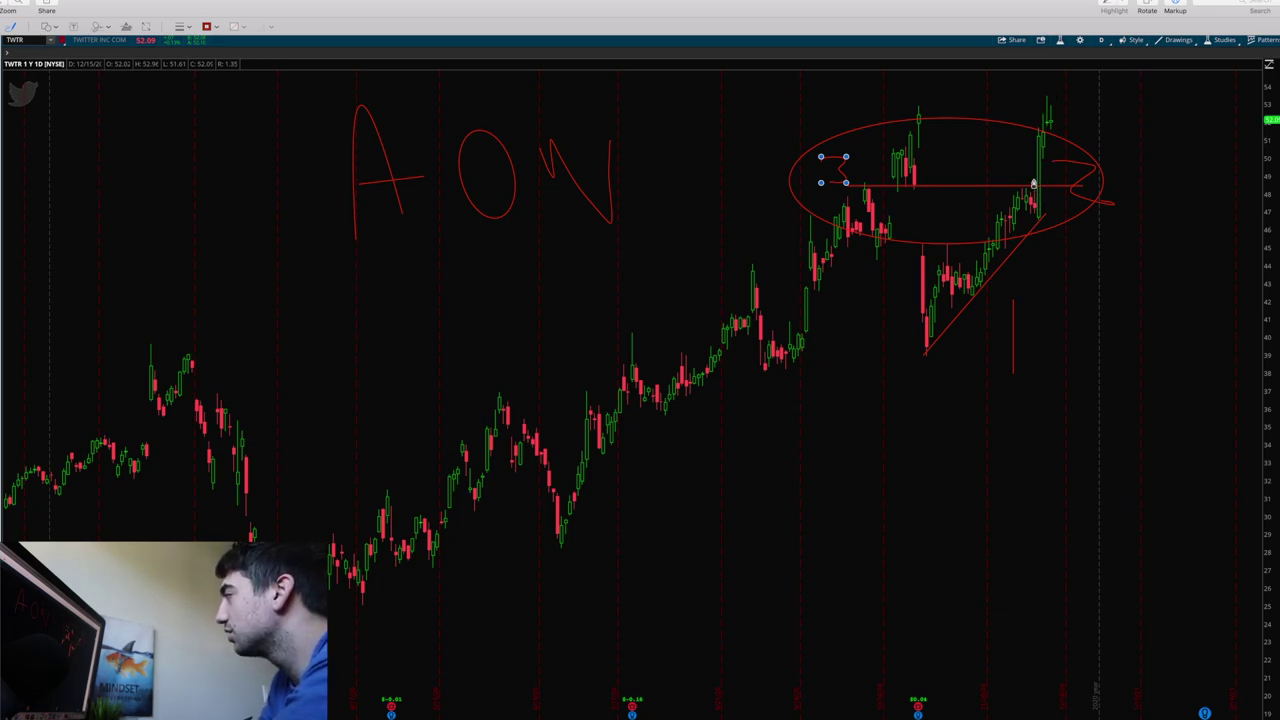
pyautogui.moveTo(1066, 161)
pyautogui.mouseDown()
pyautogui.moveTo(1025, 161)
pyautogui.moveTo(1013, 178)
pyautogui.mouseUp()
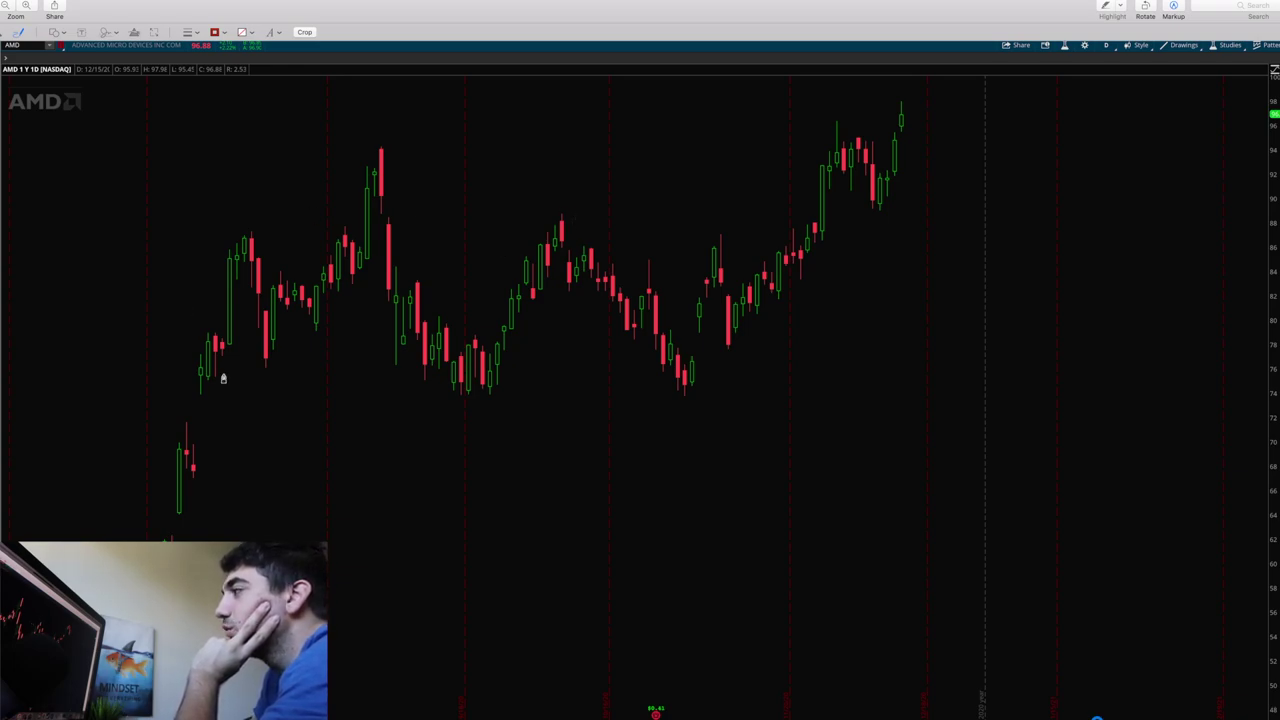
# - Draw an ellipse over the middle of the AMD daily chart and enlarge it into a near circle
pyautogui.moveTo(590, 185); pyautogui.dragTo(307, 116)
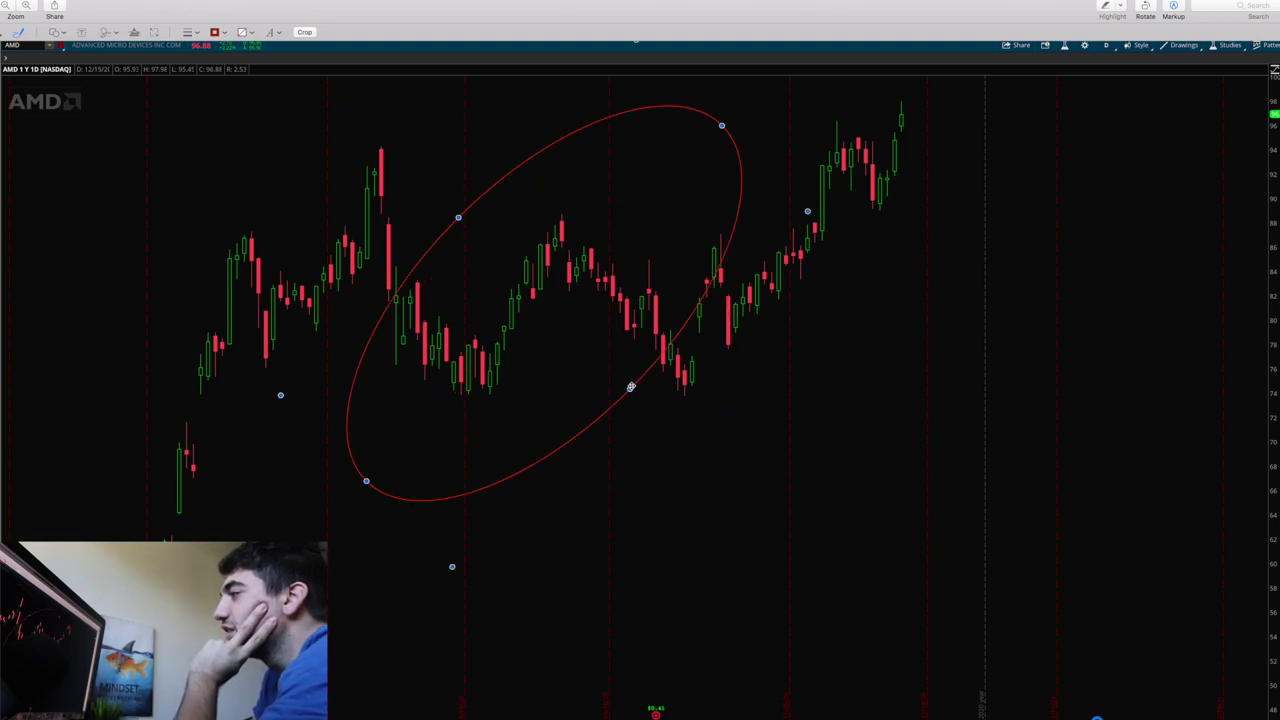
pyautogui.moveTo(628, 388); pyautogui.dragTo(840, 430)
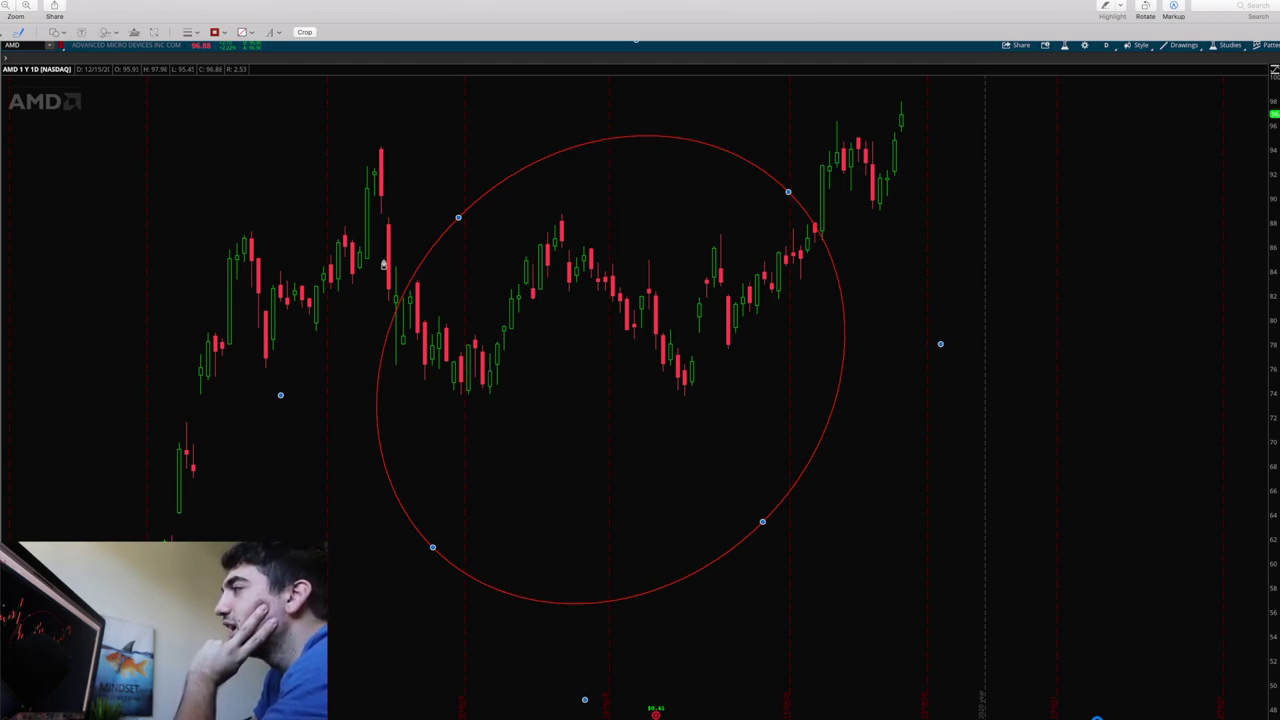
pyautogui.moveTo(218, 230)
pyautogui.mouseDown()
pyautogui.moveTo(326, 262)
pyautogui.moveTo(732, 220)
pyautogui.mouseUp()
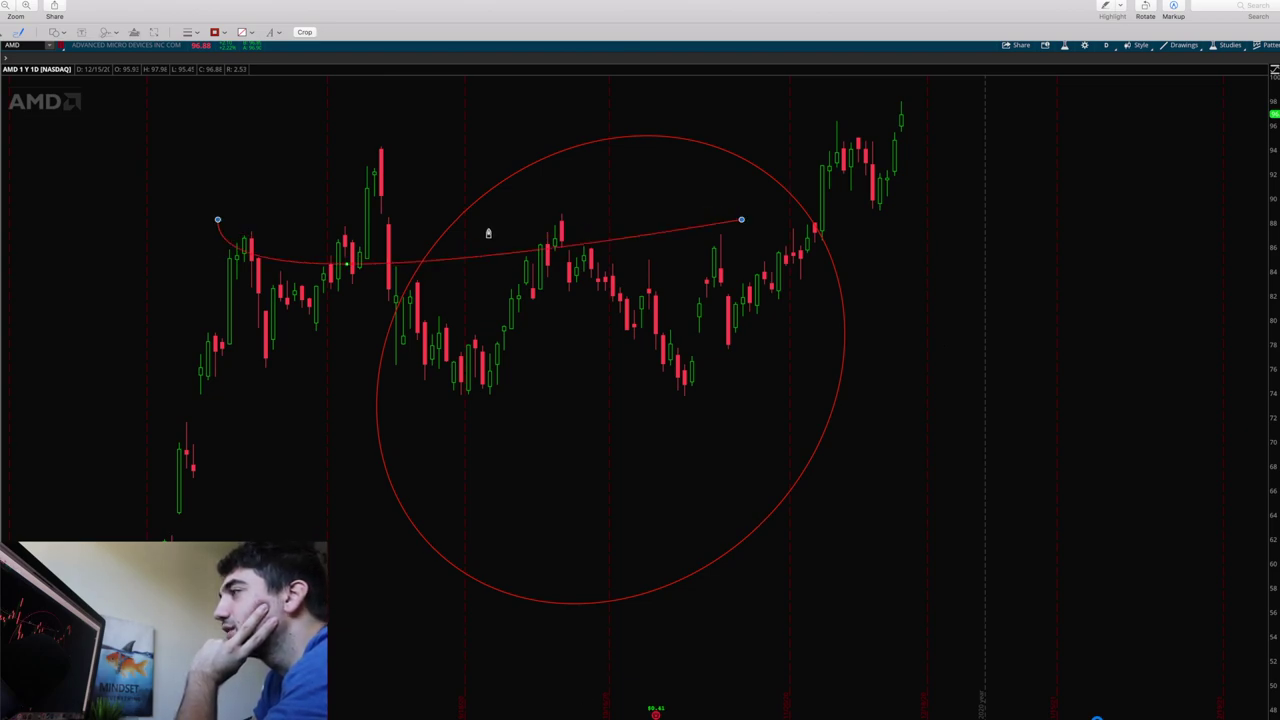
pyautogui.moveTo(277, 260)
pyautogui.mouseDown()
pyautogui.moveTo(274, 231)
pyautogui.moveTo(223, 209)
pyautogui.mouseUp()
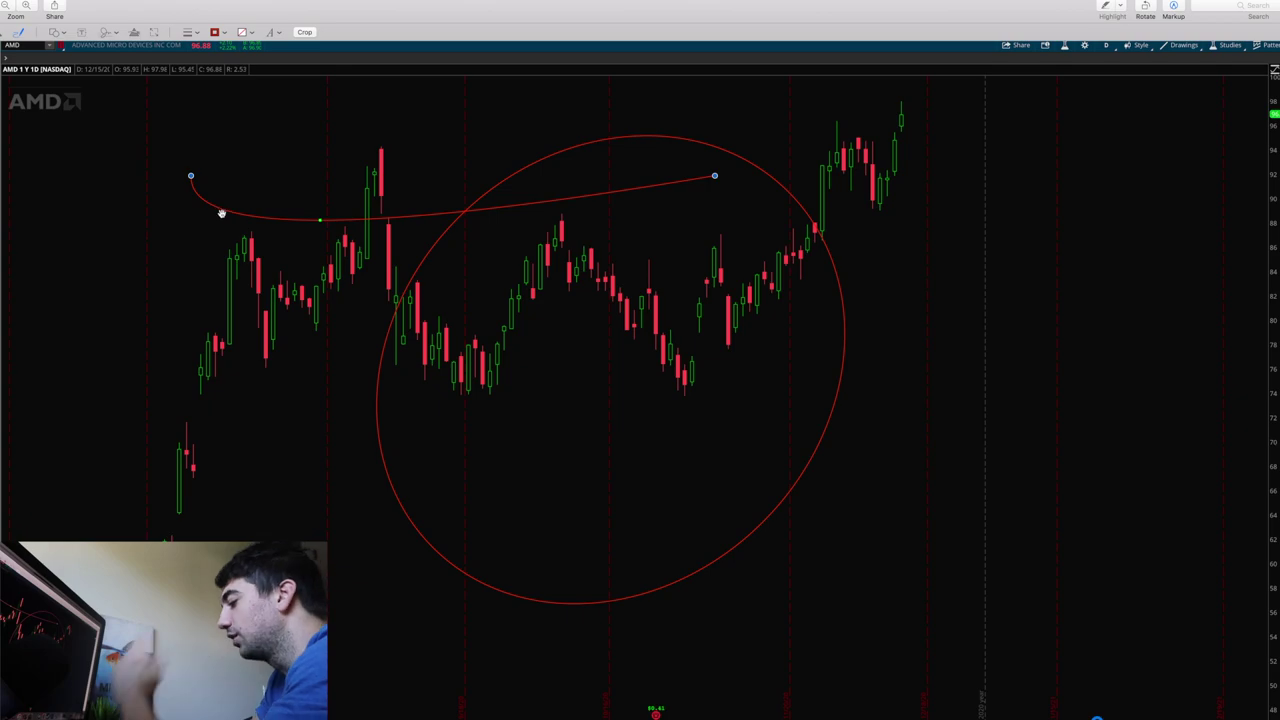
pyautogui.press('Delete')
# - Draw a near-horizontal AMD resistance line at about 88 and a rising trendline from the low near 74 to about 87
pyautogui.moveTo(398, 226); pyautogui.dragTo(586, 216)
pyautogui.moveTo(345, 218); pyautogui.dragTo(234, 231)
pyautogui.moveTo(586, 216); pyautogui.dragTo(587, 227)
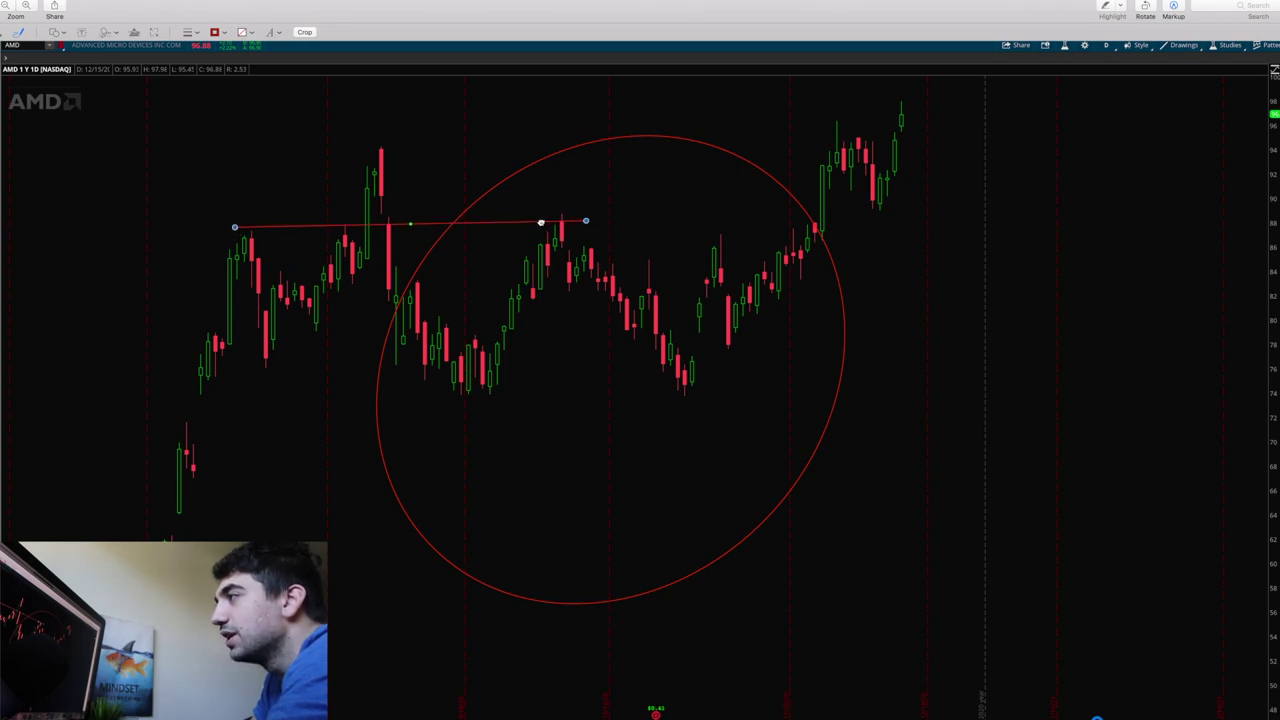
pyautogui.moveTo(540, 225)
pyautogui.mouseDown()
pyautogui.moveTo(406, 225)
pyautogui.moveTo(443, 257)
pyautogui.moveTo(506, 256)
pyautogui.moveTo(516, 174)
pyautogui.moveTo(495, 183)
pyautogui.moveTo(511, 143)
pyautogui.moveTo(505, 215)
pyautogui.moveTo(527, 213)
pyautogui.moveTo(512, 228)
pyautogui.moveTo(522, 218)
pyautogui.mouseUp()
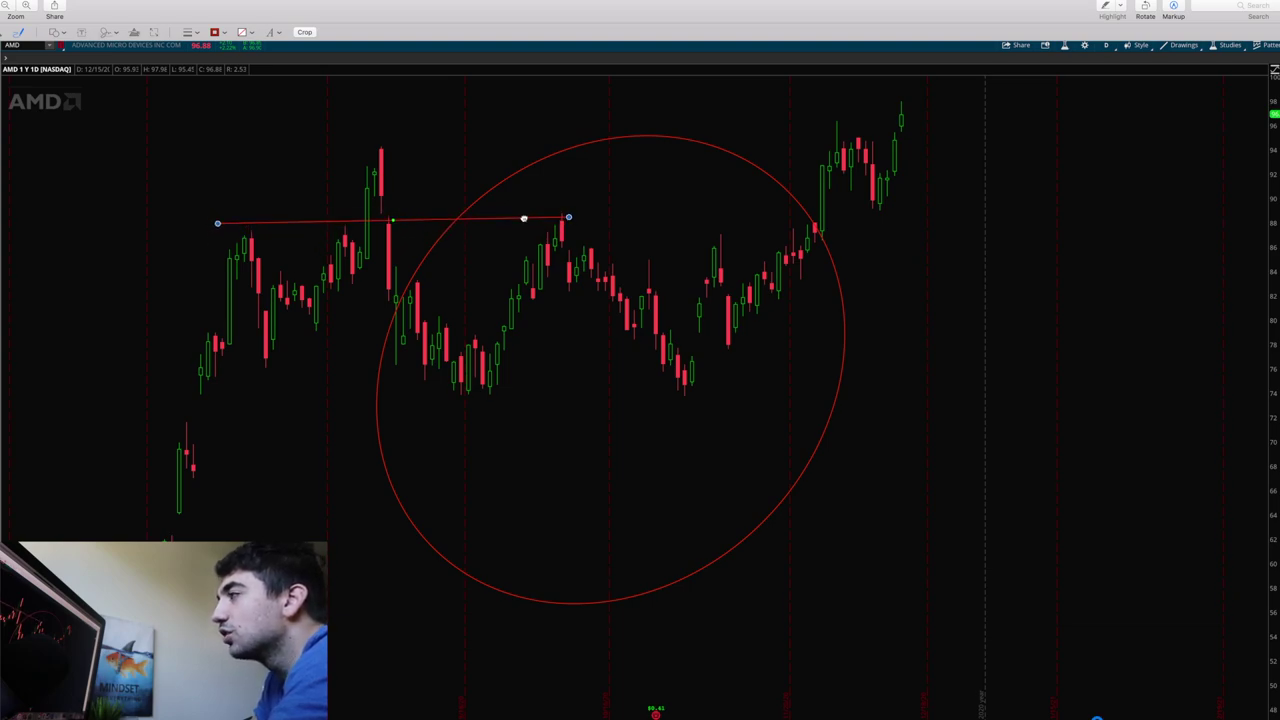
pyautogui.moveTo(491, 387); pyautogui.dragTo(554, 271)
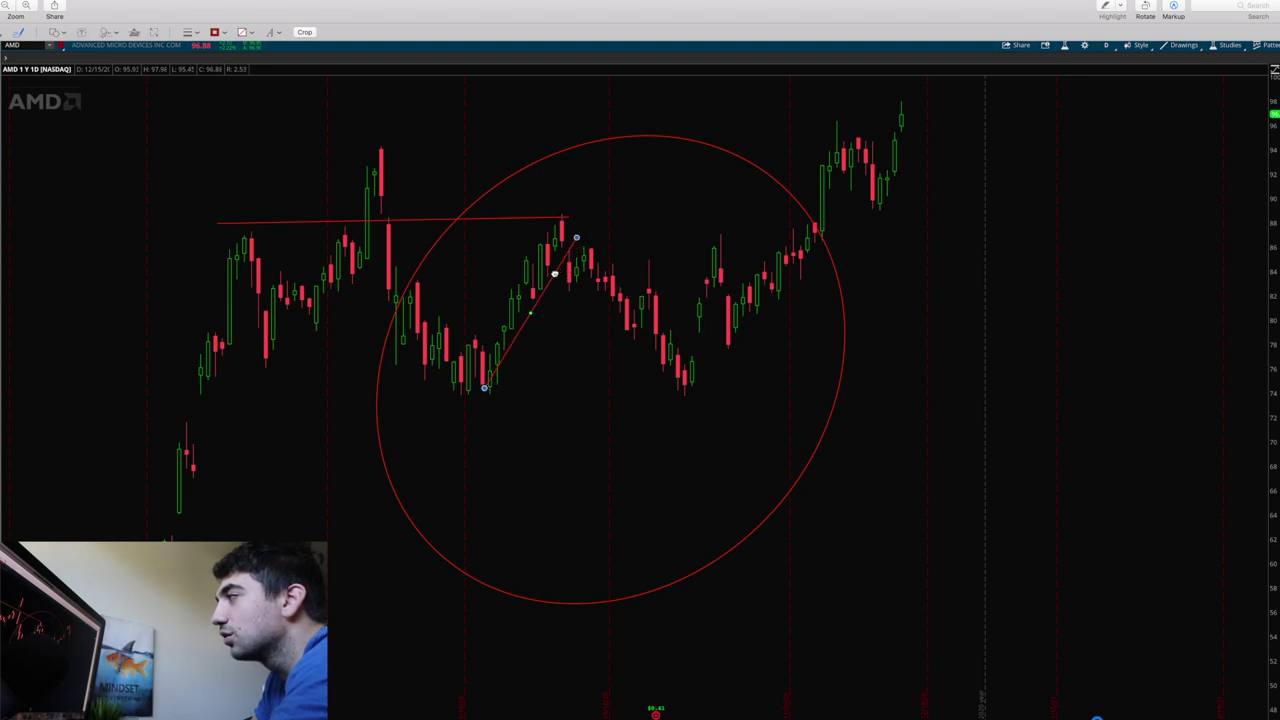
# - Move and resize the circle around the AMD peaks at the resistance line, and delete it
pyautogui.moveTo(480, 214); pyautogui.dragTo(339, 72)
pyautogui.moveTo(368, 521); pyautogui.dragTo(404, 350)
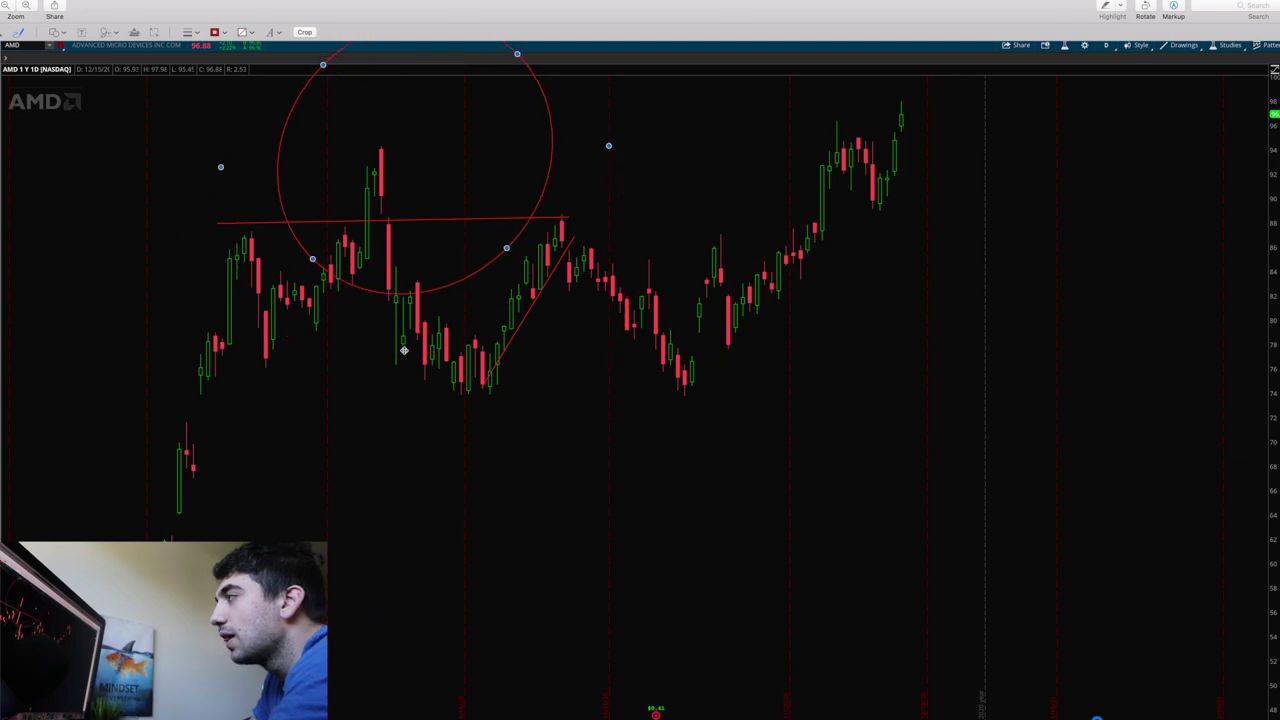
pyautogui.moveTo(608, 145); pyautogui.dragTo(569, 147)
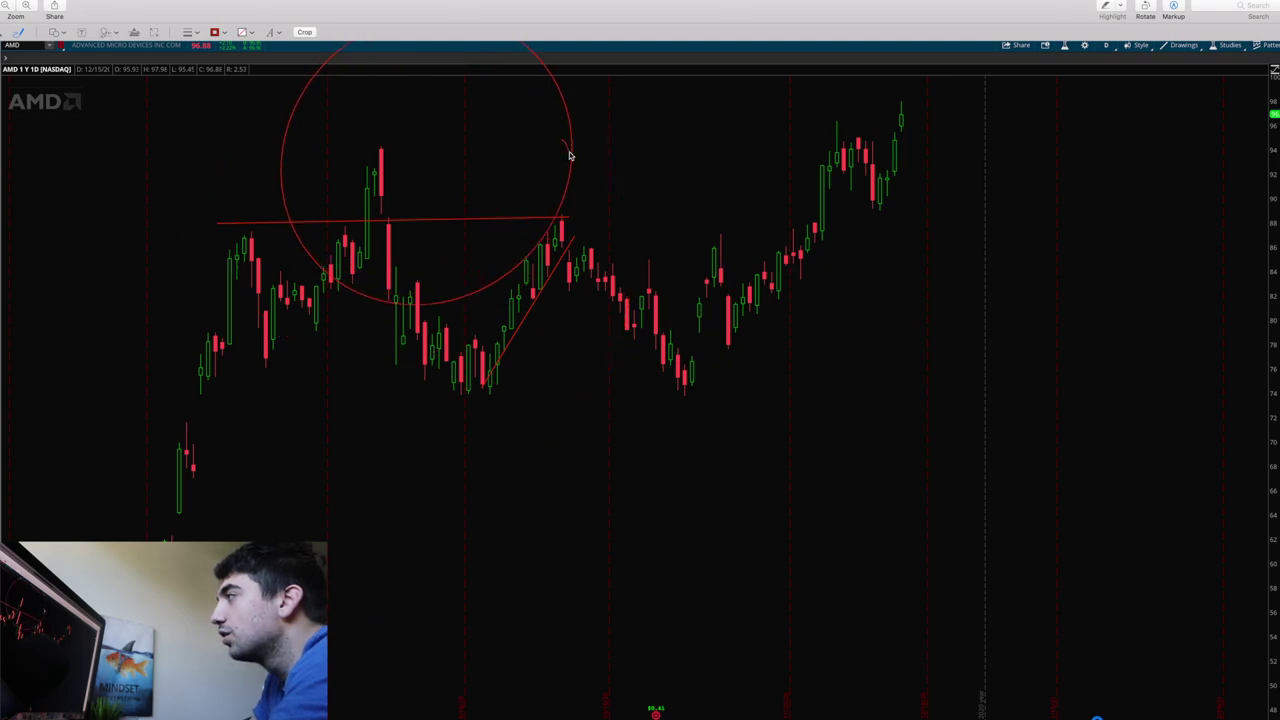
pyautogui.moveTo(566, 101); pyautogui.dragTo(576, 166)
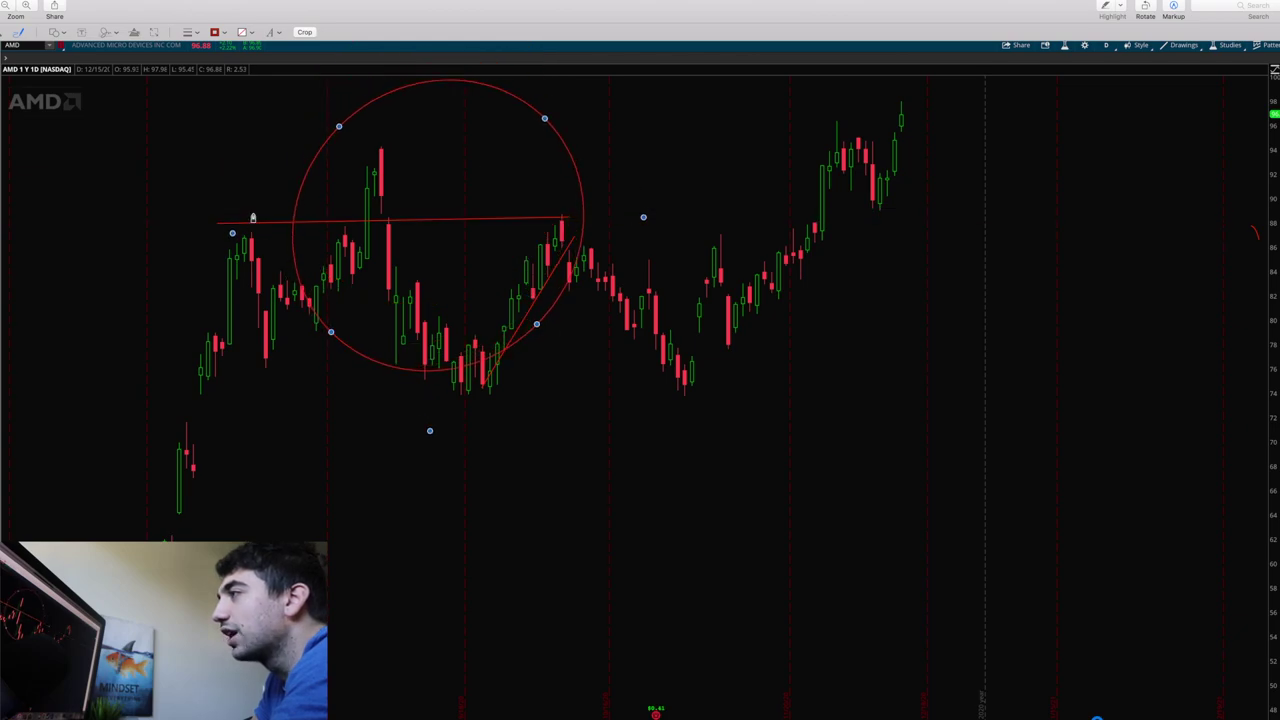
pyautogui.moveTo(232, 235); pyautogui.dragTo(138, 246)
pyautogui.moveTo(643, 216); pyautogui.dragTo(663, 223)
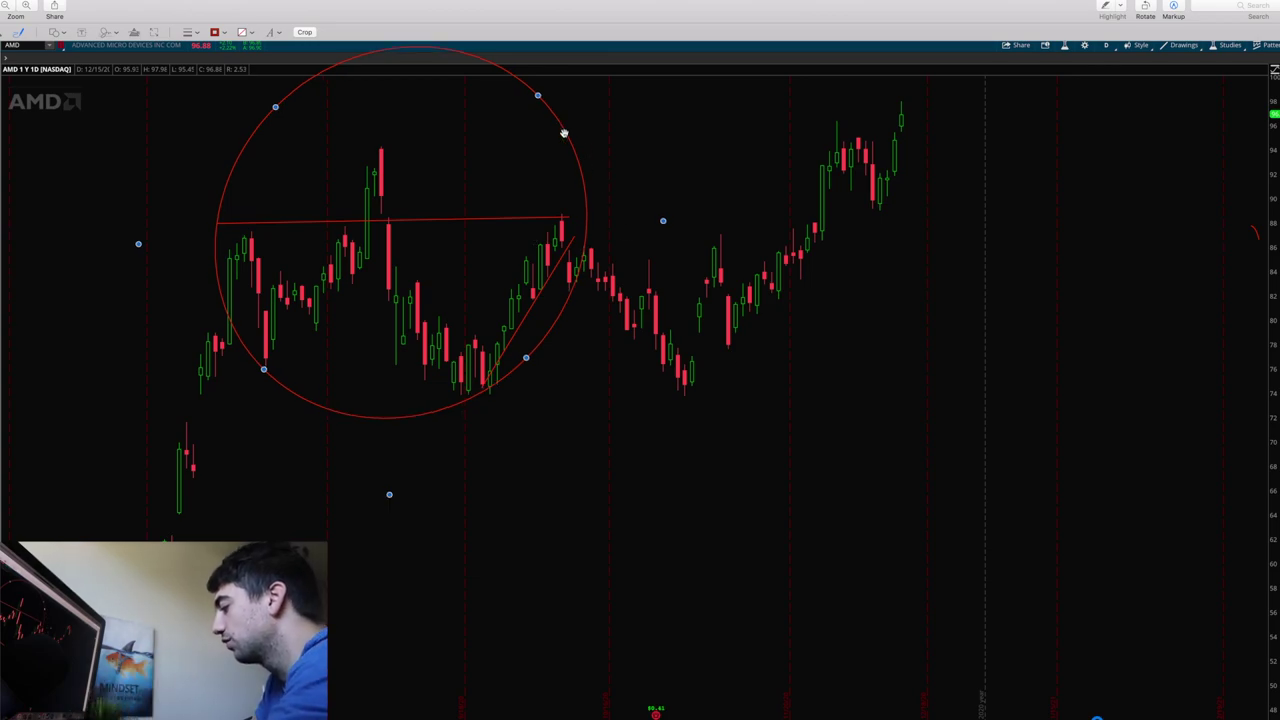
pyautogui.press('Delete')
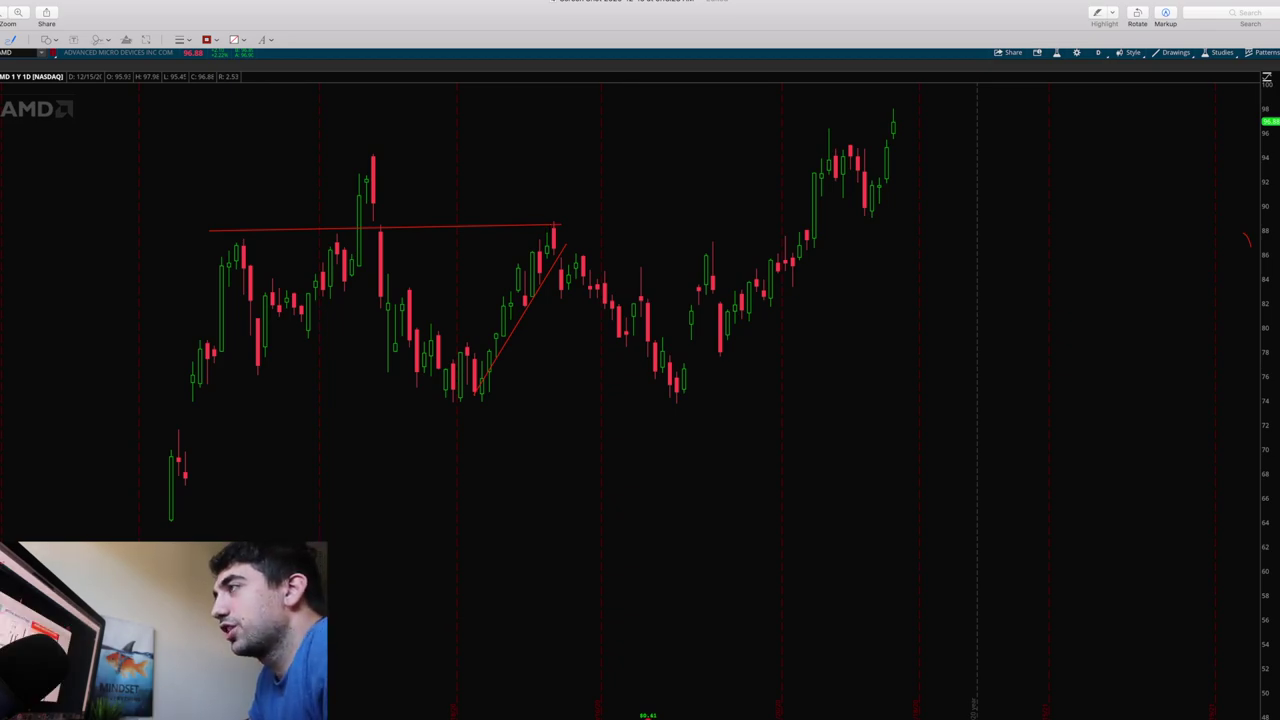
# - Bring the candlestick cheat sheet beside the AMD resistance line and move the Bearish Harami circle onto Dark Cloud Cover
pyautogui.press('super+grave')
pyautogui.moveTo(299, 214); pyautogui.dragTo(584, 311)
pyautogui.moveTo(444, 320); pyautogui.dragTo(780, 127)
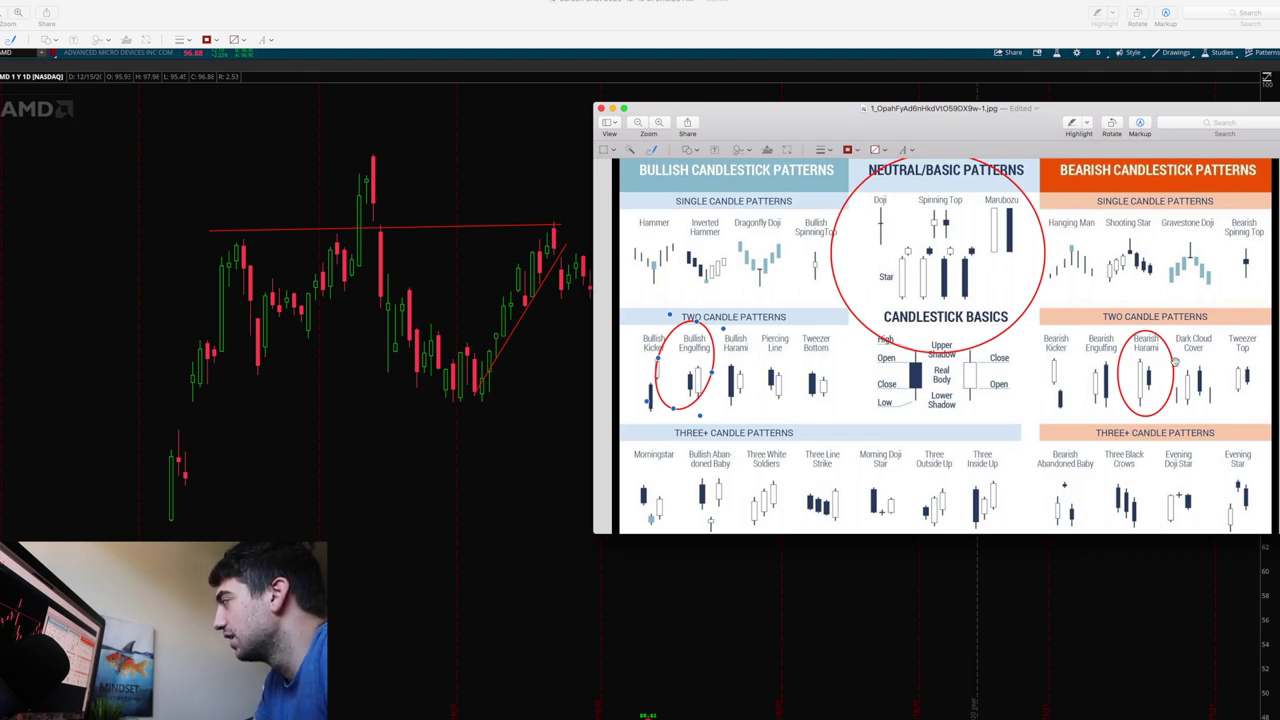
pyautogui.moveTo(1175, 362); pyautogui.dragTo(1219, 363)
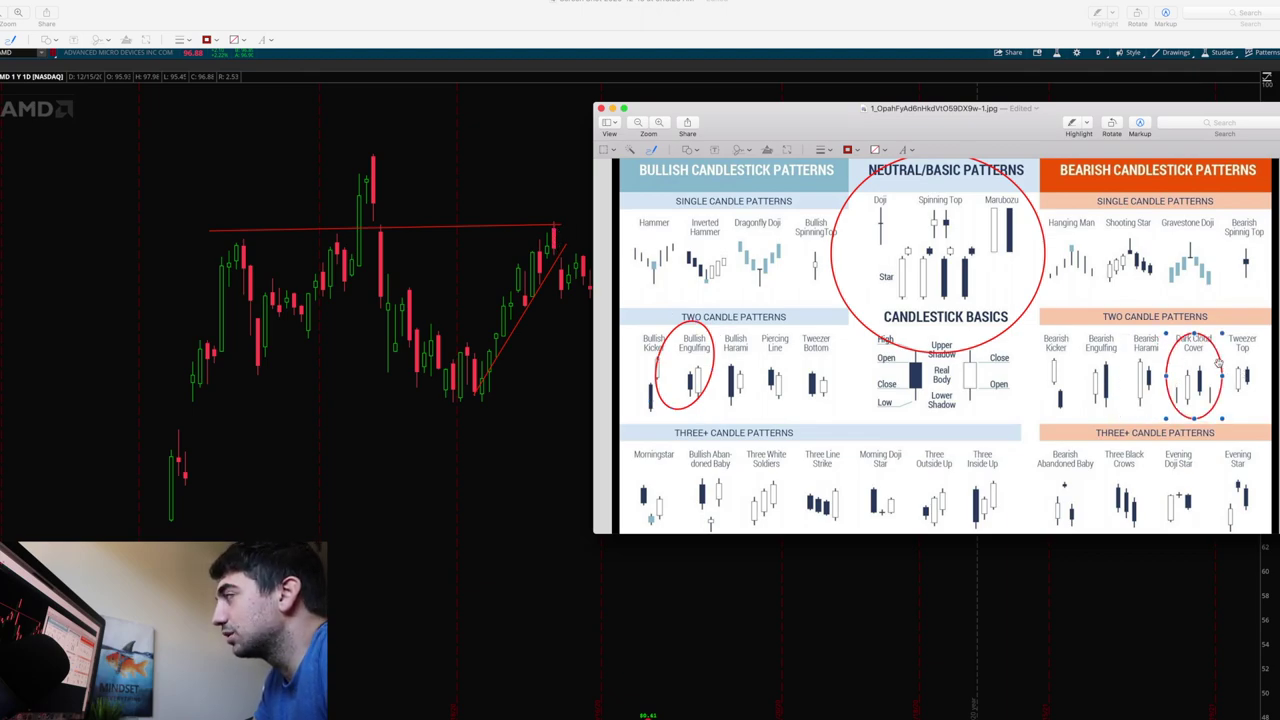
# - Return to the AMD chart image and fine-tune the resistance line so it touches the outer peaks at about 88
pyautogui.click(557, 247)
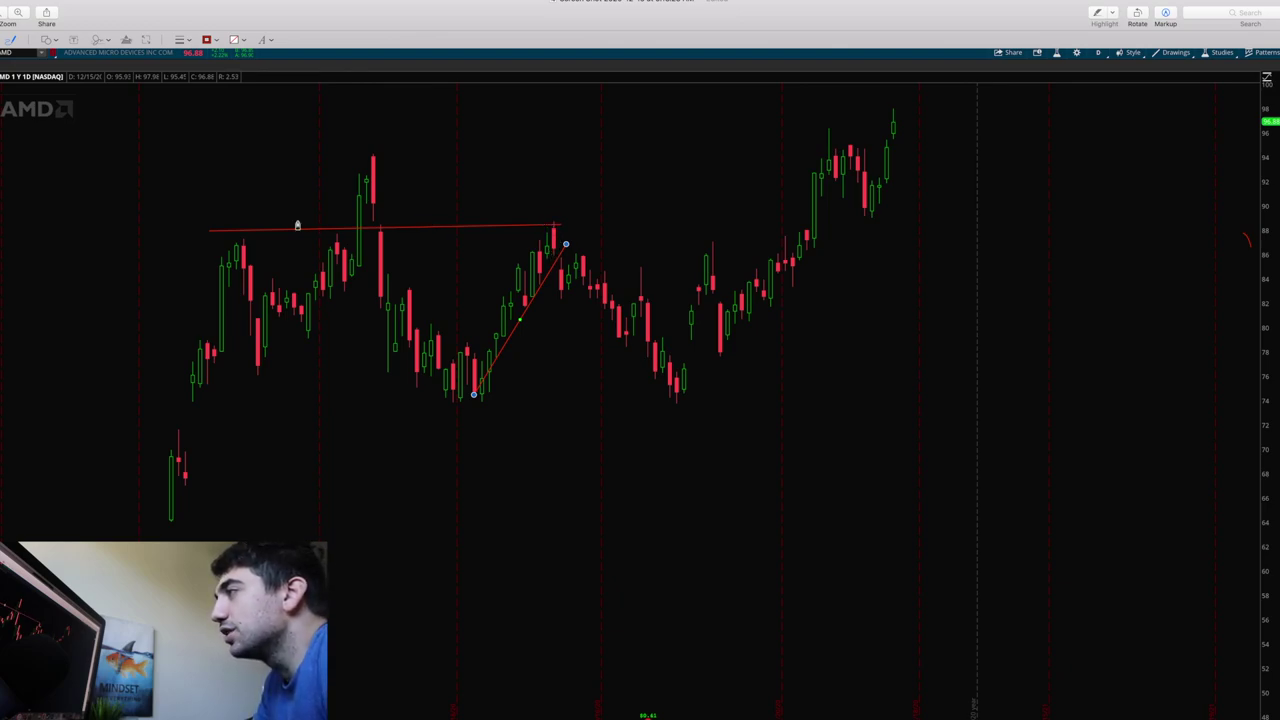
pyautogui.moveTo(284, 226); pyautogui.dragTo(289, 234)
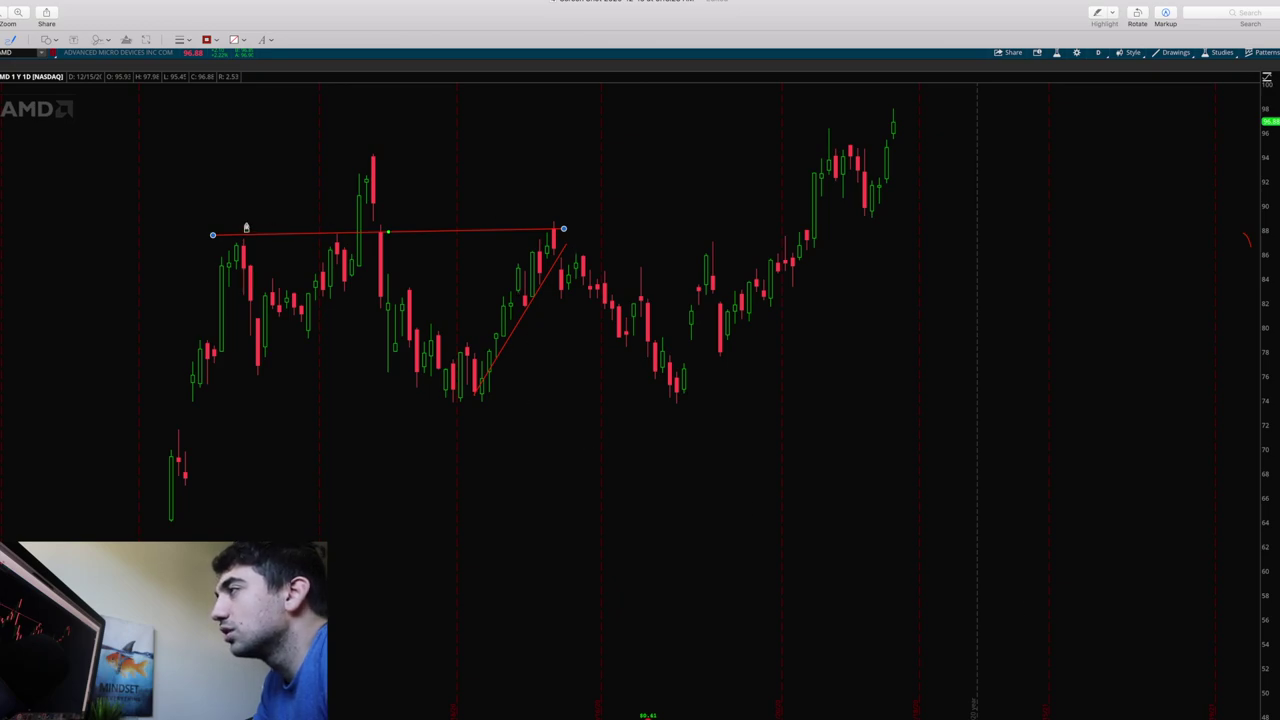
pyautogui.moveTo(213, 237); pyautogui.dragTo(218, 240)
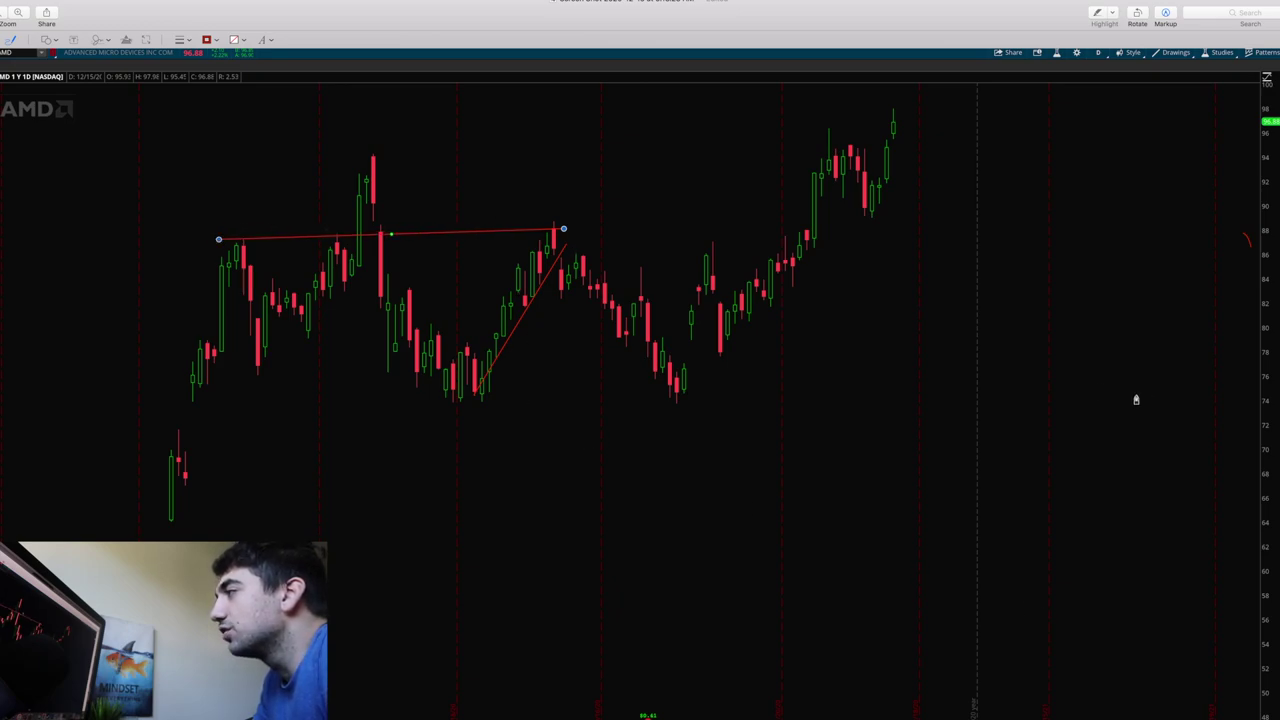
pyautogui.moveTo(221, 242); pyautogui.dragTo(220, 235)
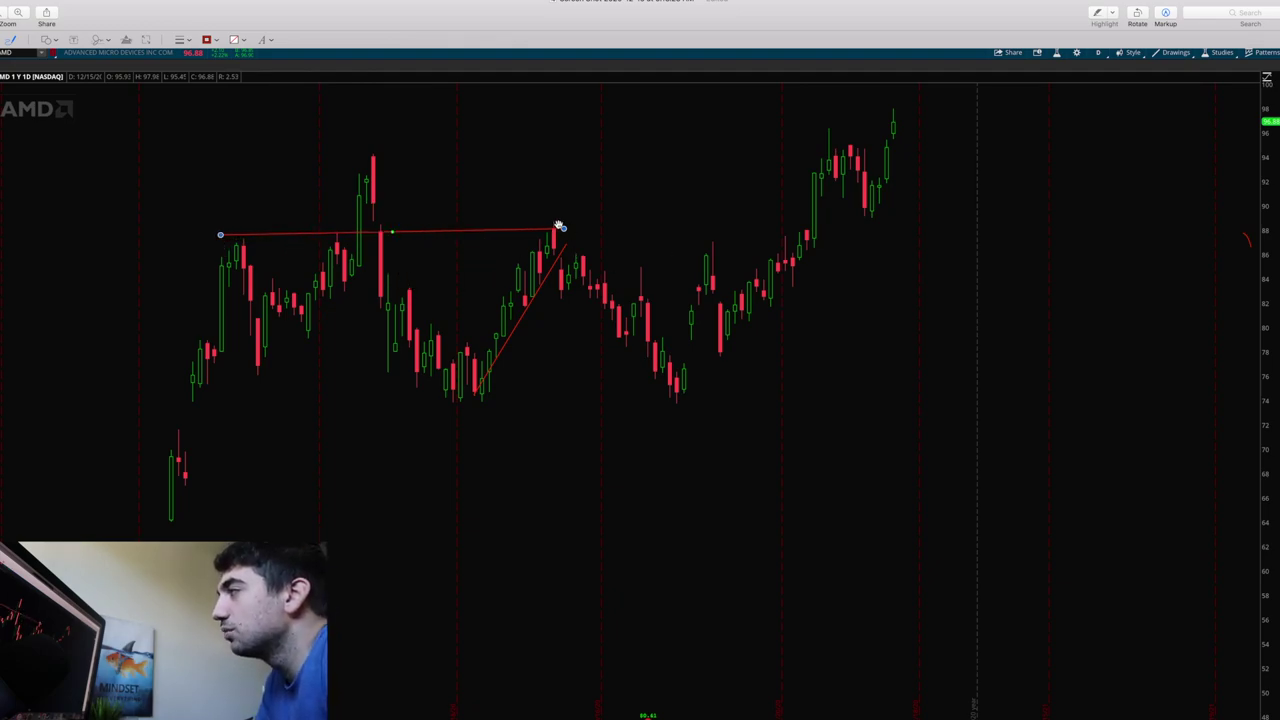
# - Shift the AMD resistance line down through the candle bodies and back up to the peaks at about 88
pyautogui.moveTo(429, 232); pyautogui.dragTo(475, 229)
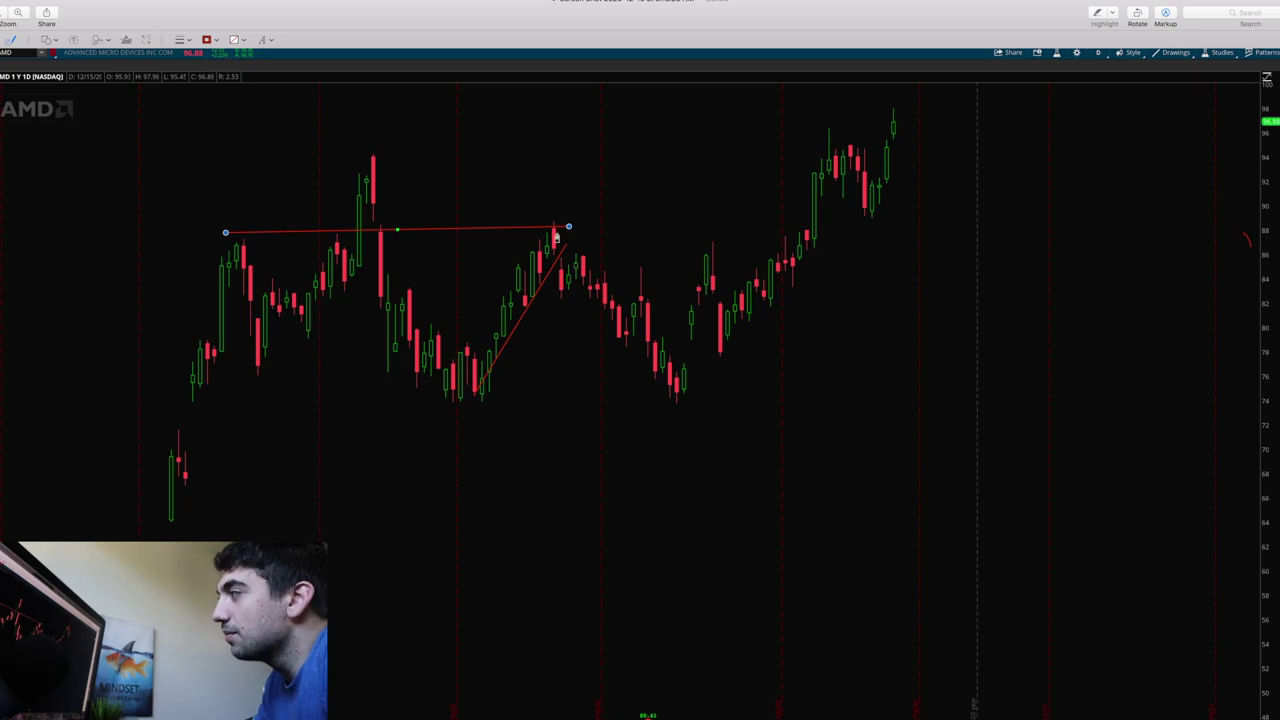
pyautogui.moveTo(535, 226); pyautogui.dragTo(545, 255)
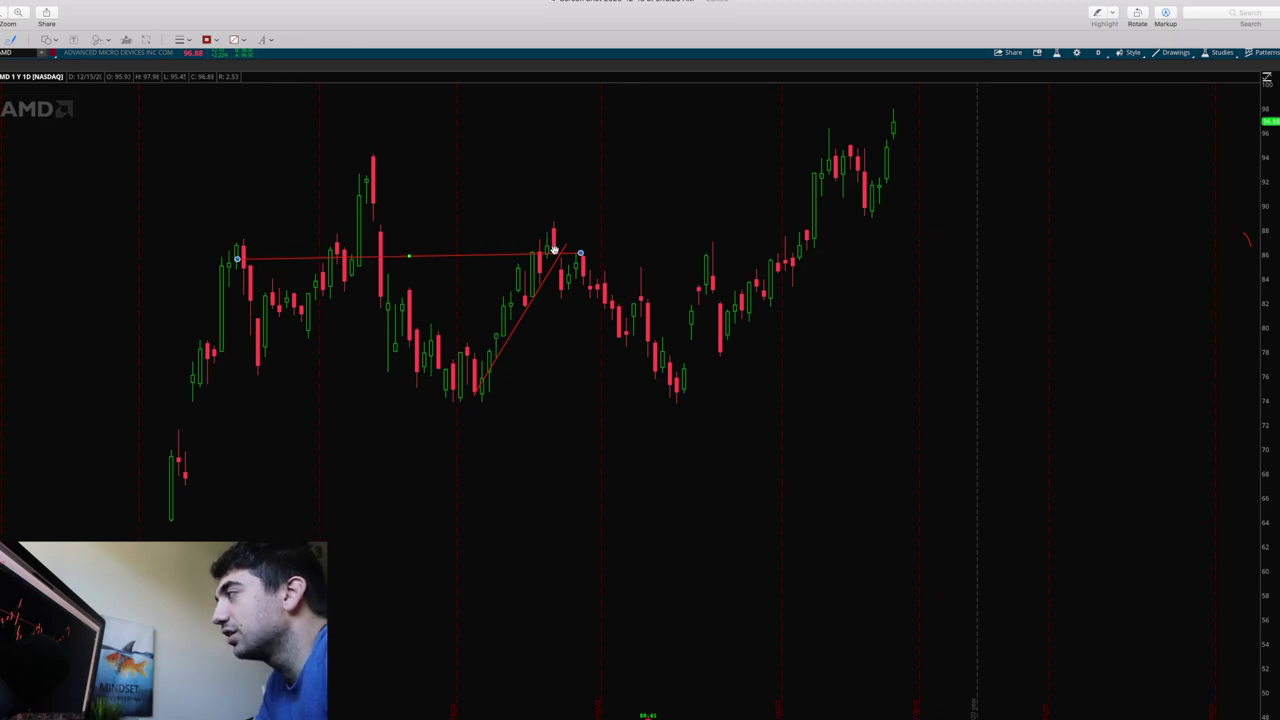
pyautogui.click(554, 252)
# - Reposition the rising trendline as a near-horizontal support line along the AMD lows at about 74, and delete the resistance line above
pyautogui.moveTo(549, 255); pyautogui.dragTo(546, 329)
pyautogui.moveTo(630, 487); pyautogui.dragTo(642, 474)
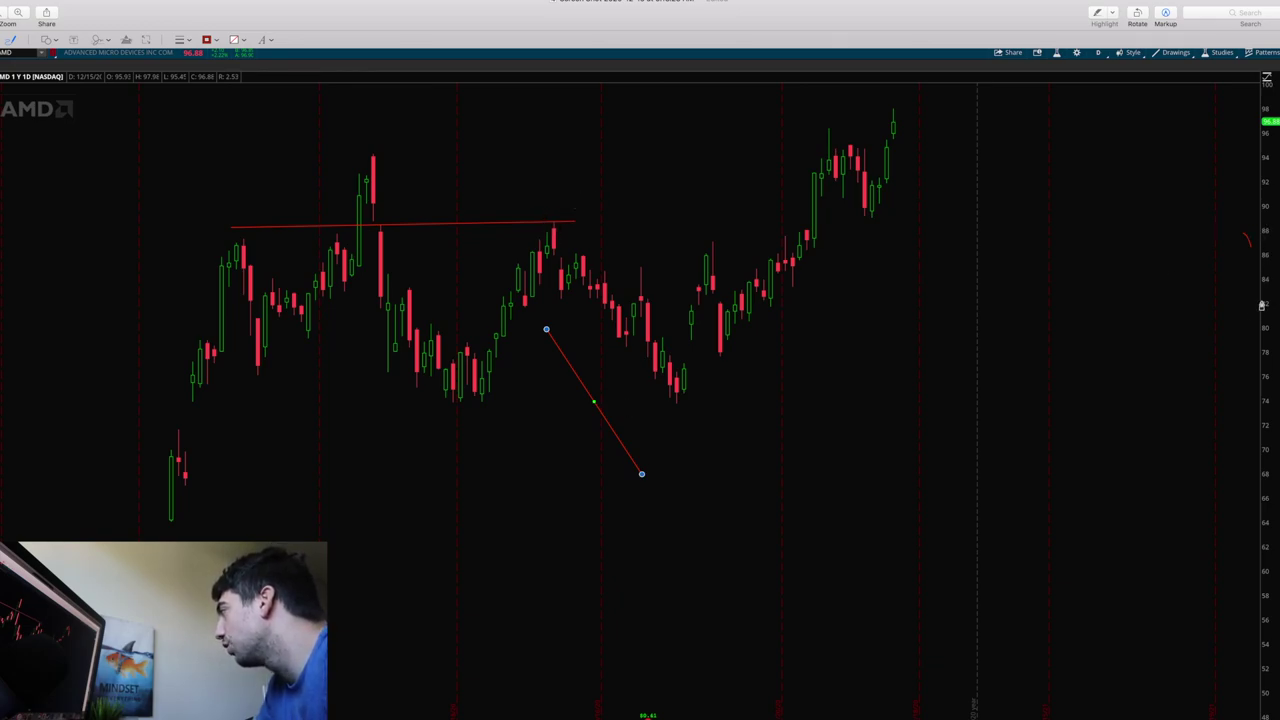
pyautogui.moveTo(642, 476); pyautogui.dragTo(677, 404)
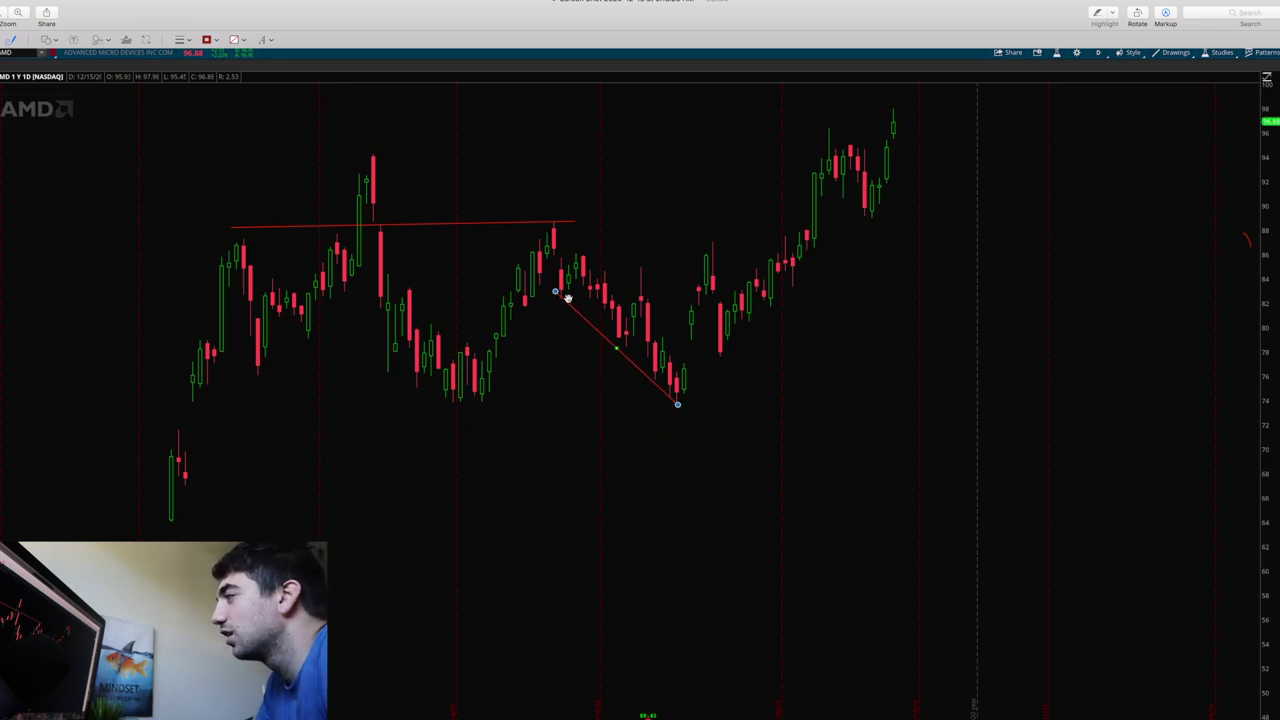
pyautogui.moveTo(557, 295); pyautogui.dragTo(549, 288)
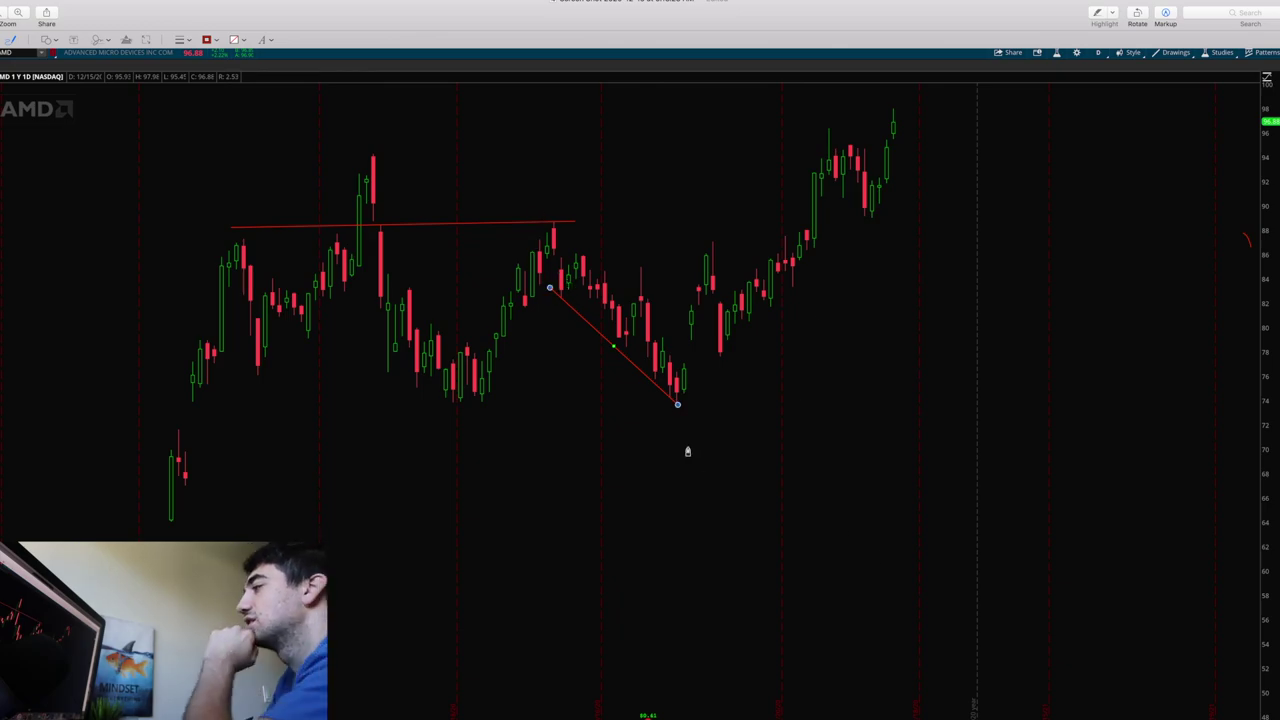
pyautogui.moveTo(549, 289); pyautogui.dragTo(176, 401)
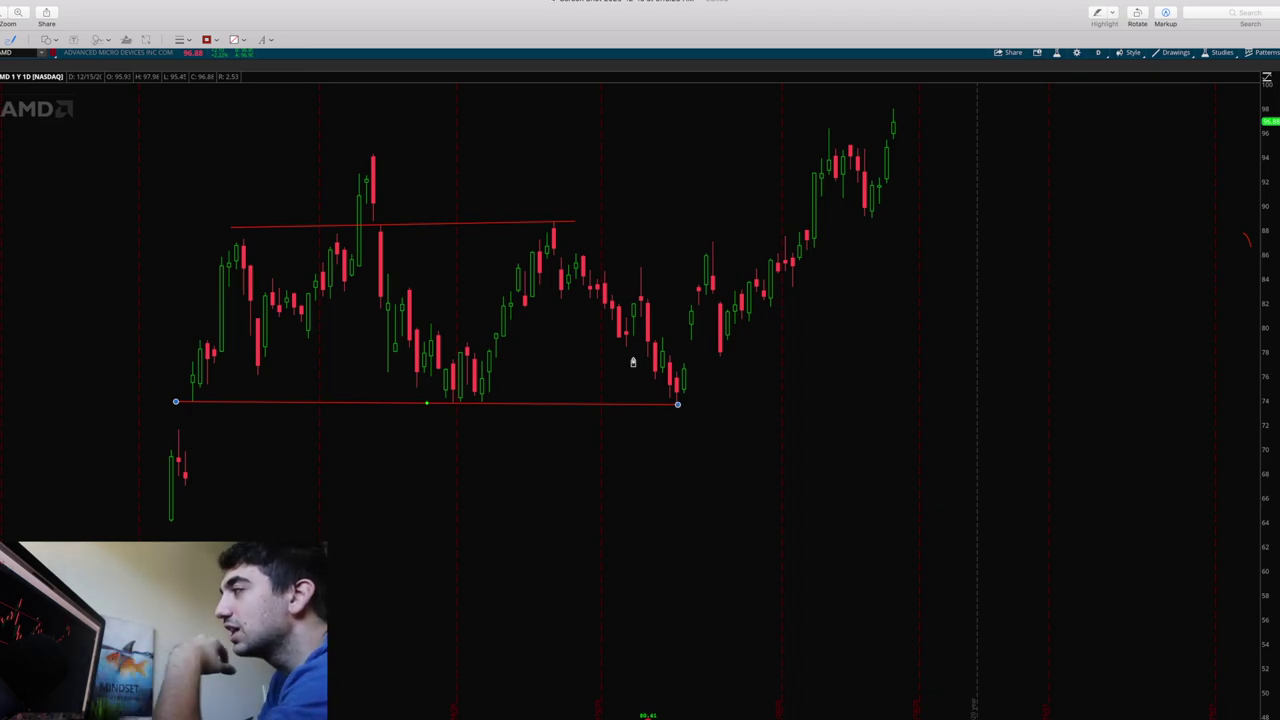
pyautogui.click(533, 220)
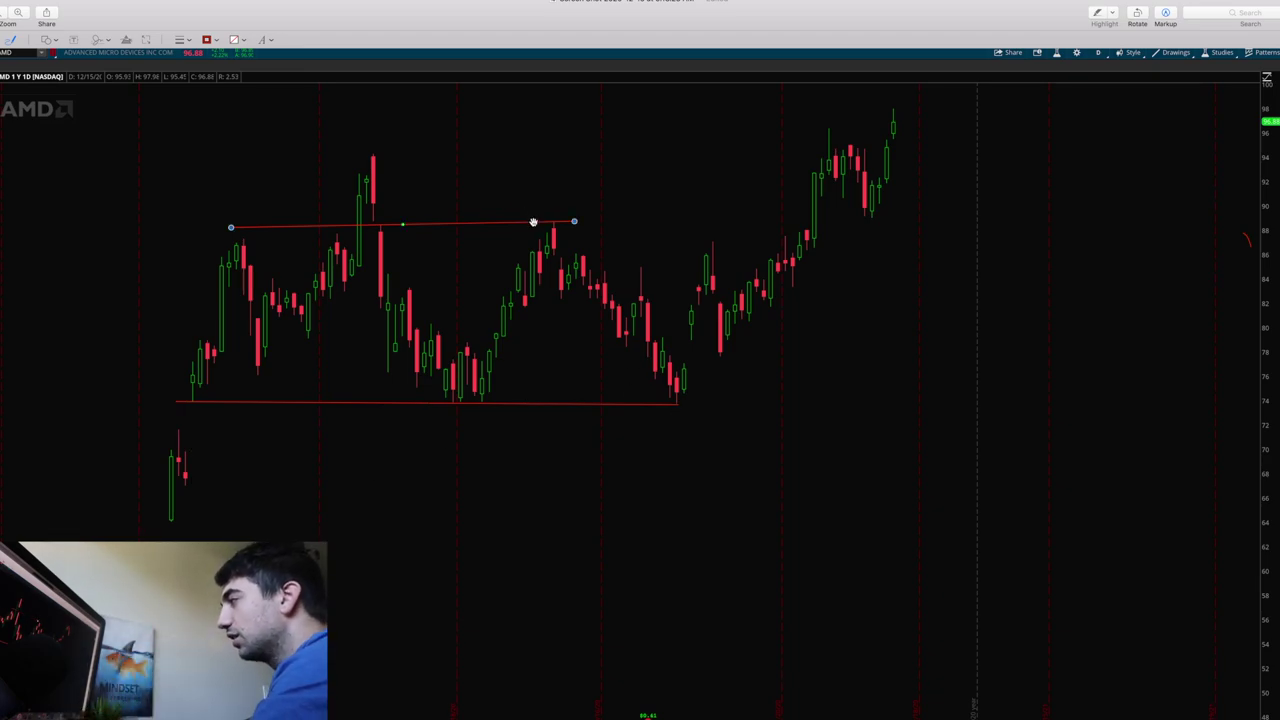
pyautogui.press('Delete')
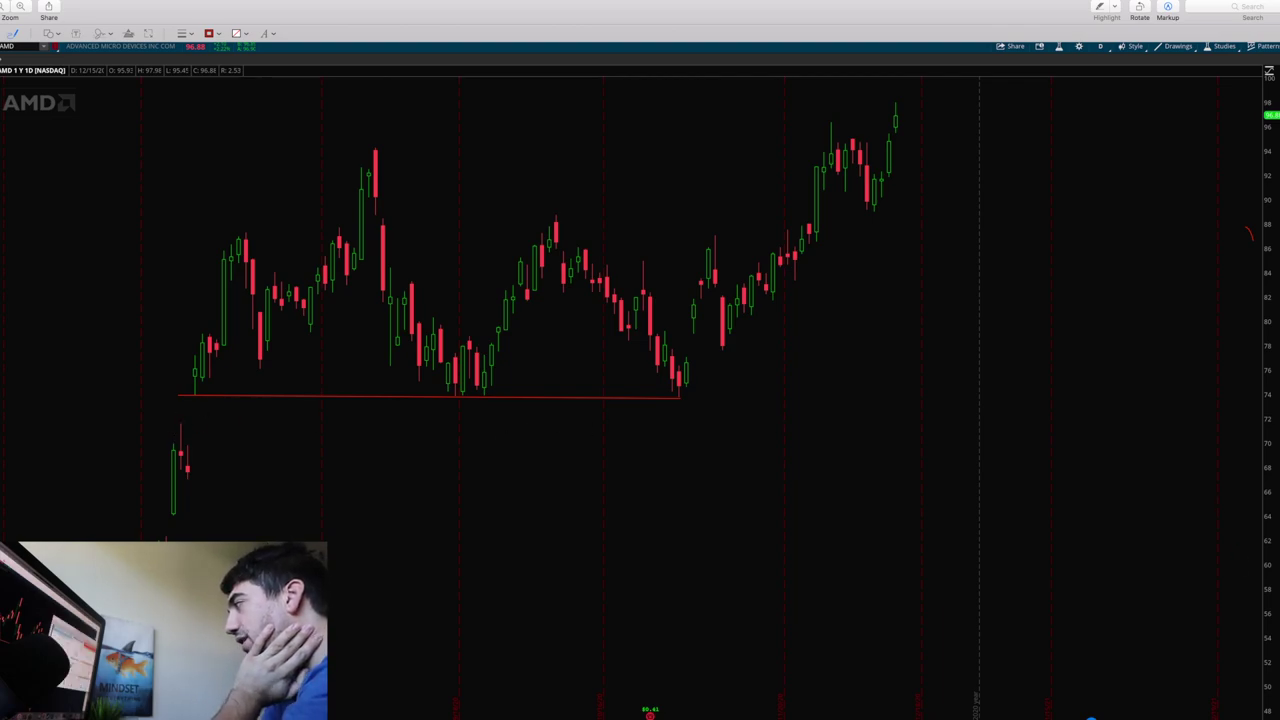
# - Bring the candlestick cheat sheet beside the AMD support line, center the circle on Bullish Engulfing, and return to the chart
pyautogui.press('super+Tab')
pyautogui.moveTo(869, 181); pyautogui.dragTo(826, 104)
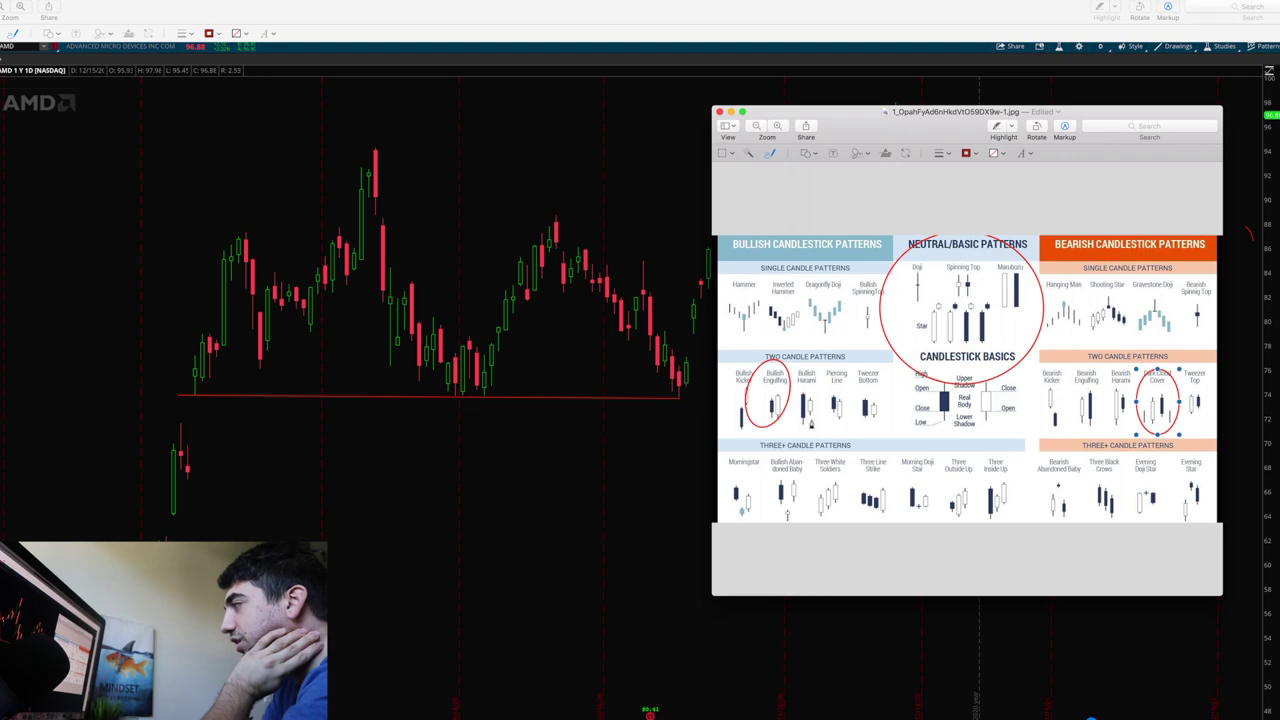
pyautogui.moveTo(786, 408); pyautogui.dragTo(797, 418)
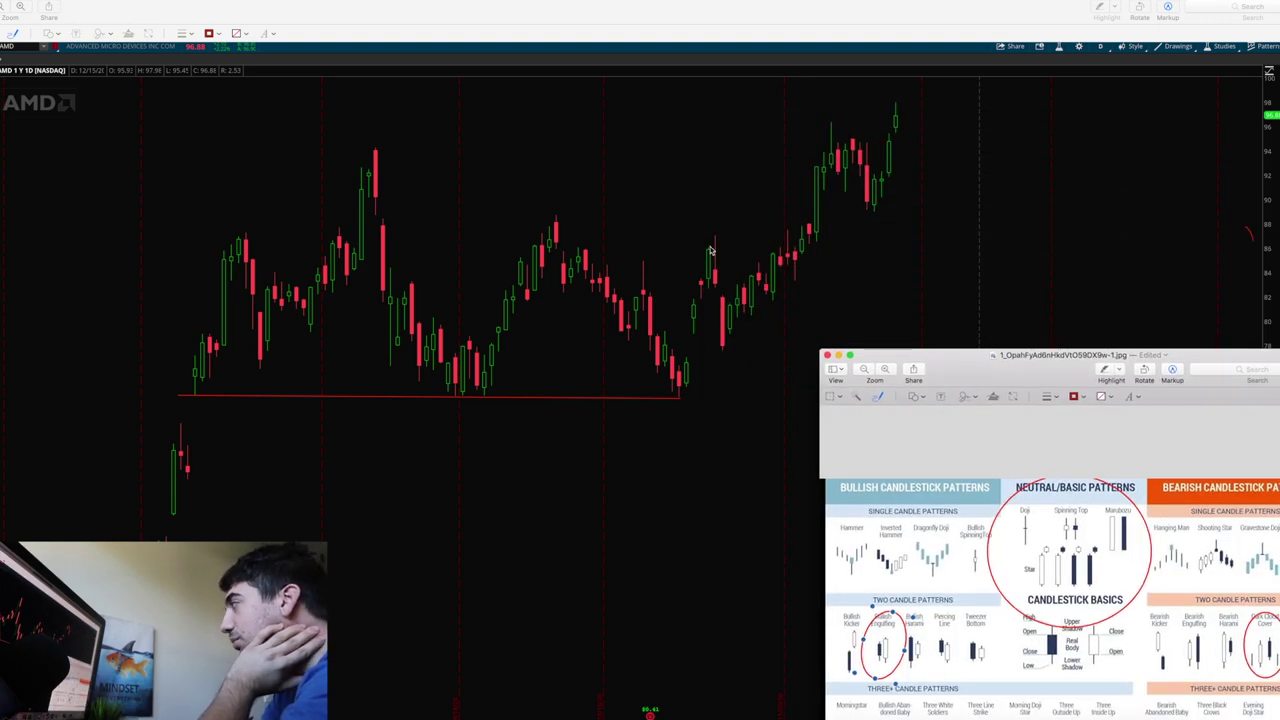
pyautogui.click(600, 368)
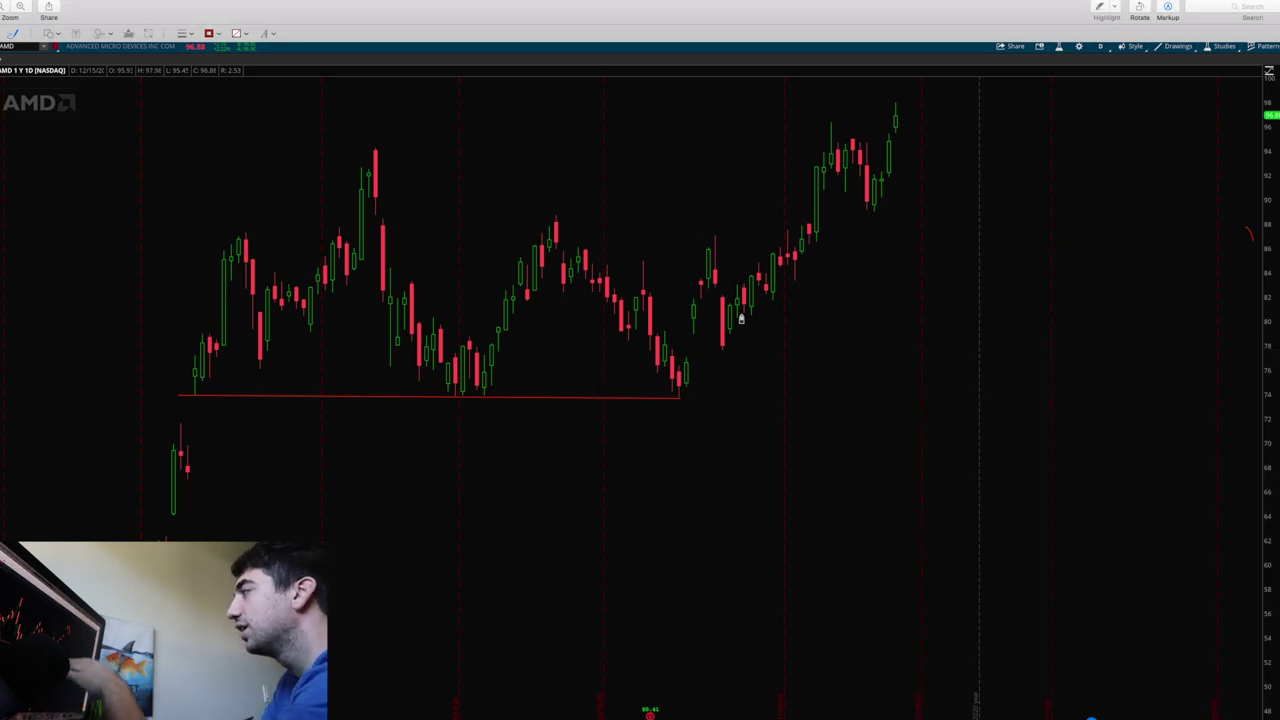